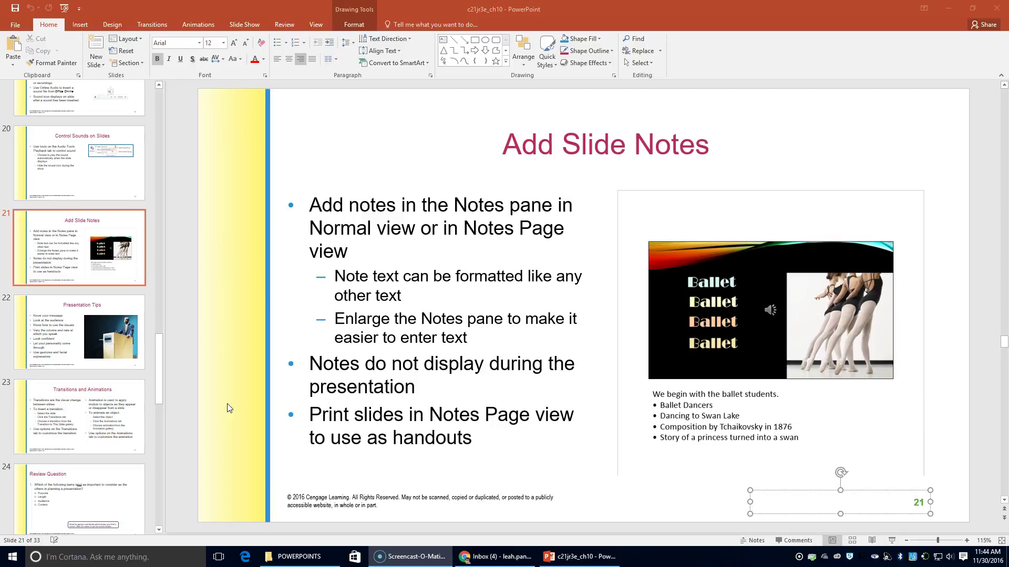
# - Show the notes pane for lecture slide 21, 'Add Slide Notes', and deselect its slide-number box
pyautogui.click(754, 542)
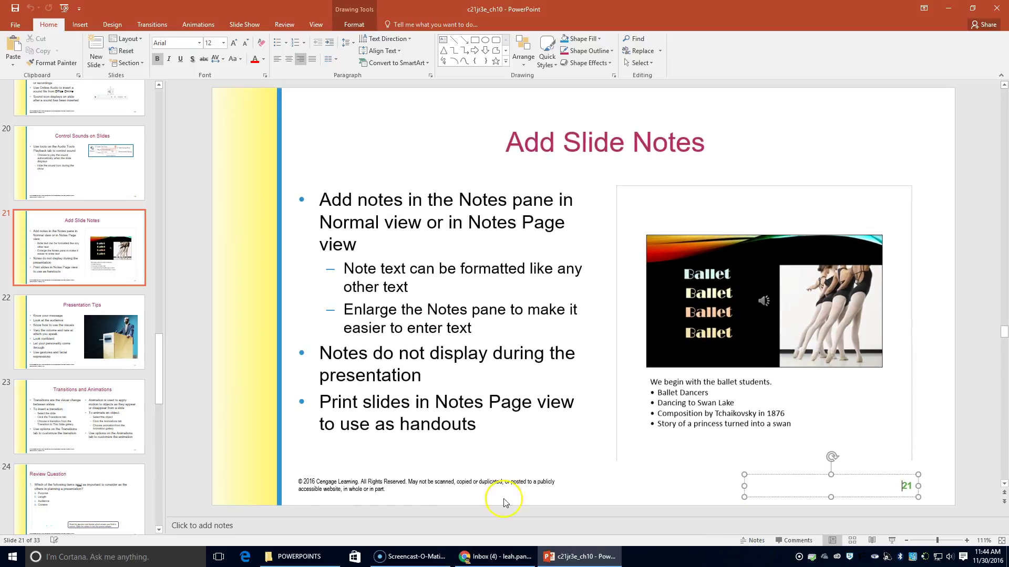
pyautogui.click(191, 525)
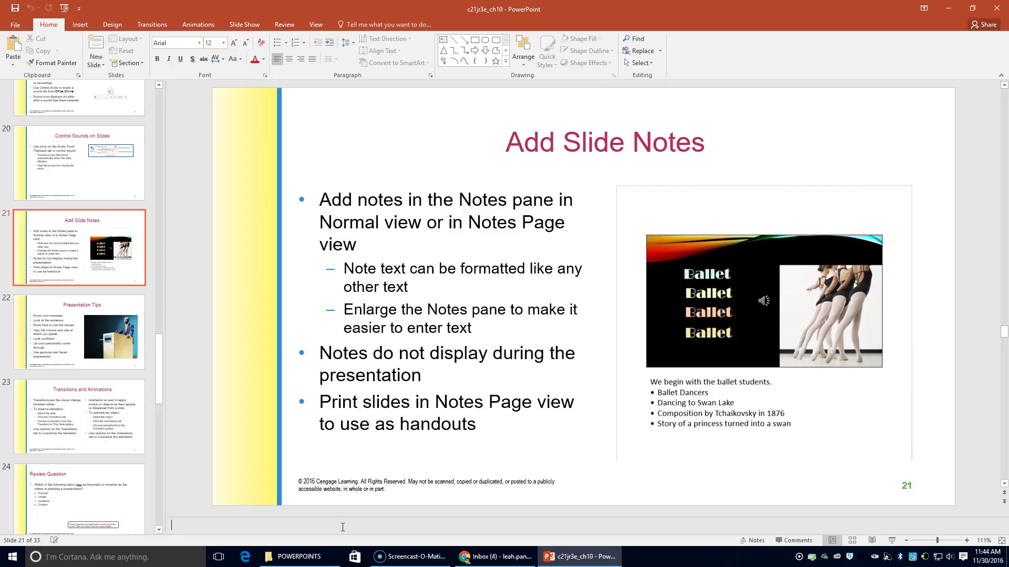
# - Browse to KEYBOARDING8 > DATA_FILES and open the df 71 fenwick dance notes document
pyautogui.click(318, 559)
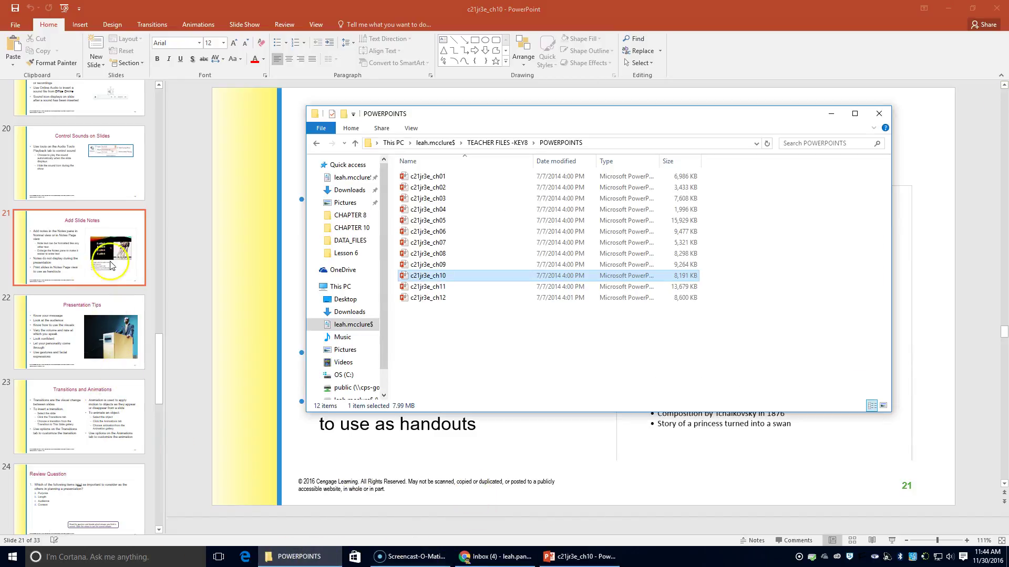
pyautogui.click(104, 285)
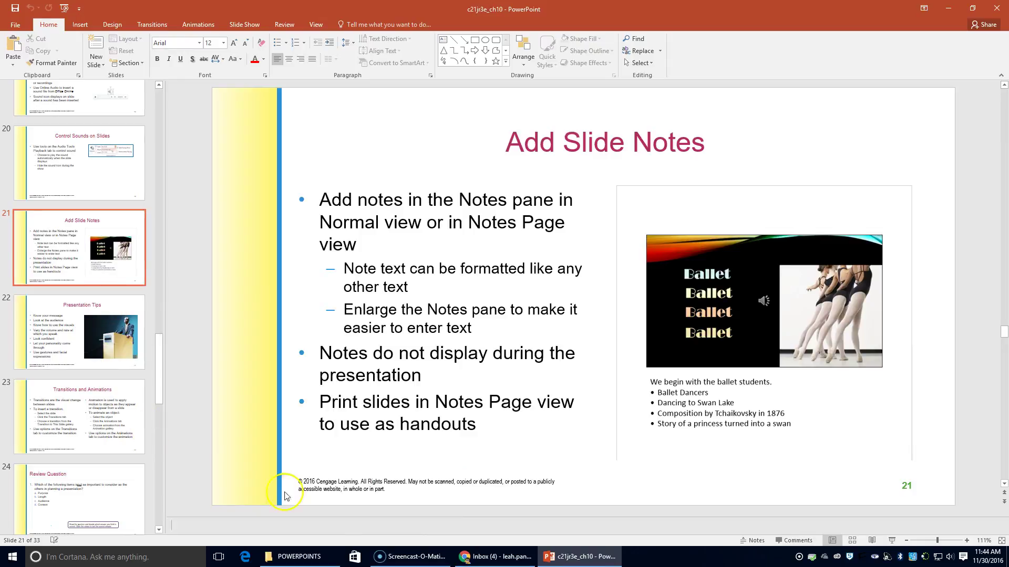
pyautogui.click(288, 545)
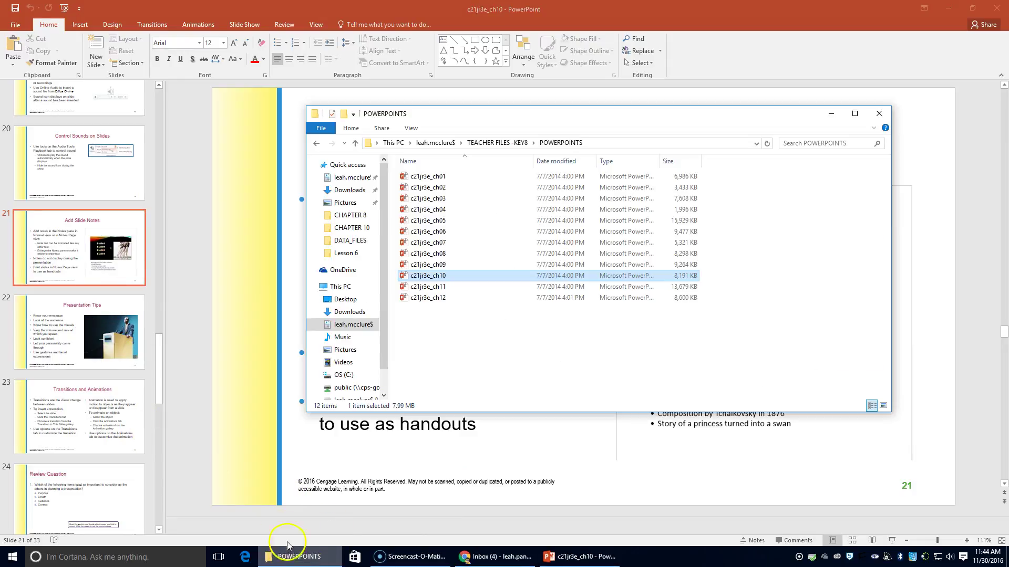
pyautogui.click(435, 142)
pyautogui.scroll(-2, 446, 294)
pyautogui.scroll(6, 457, 331)
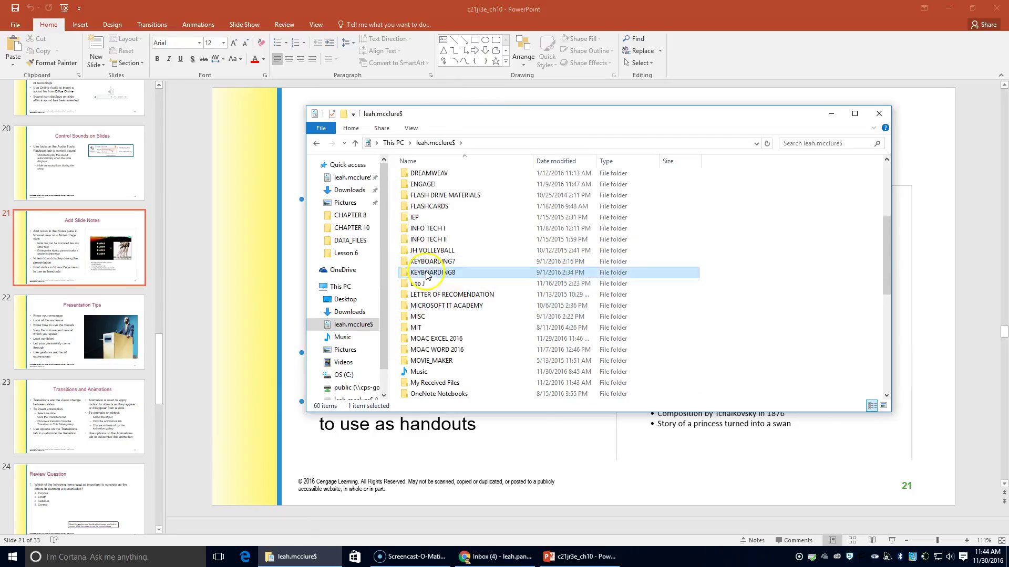
pyautogui.doubleClick(427, 274)
pyautogui.doubleClick(420, 308)
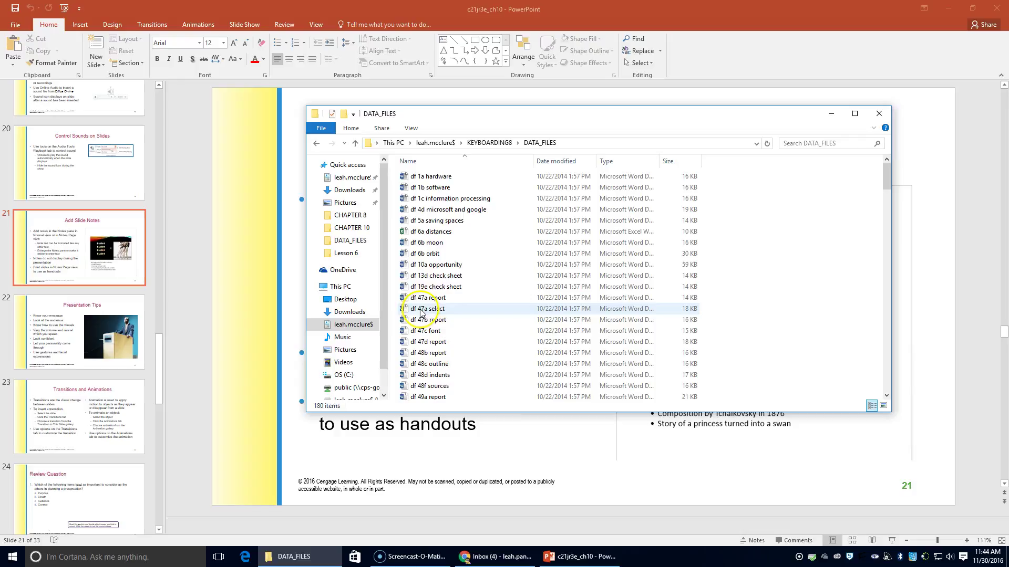
pyautogui.scroll(-8, 427, 306)
pyautogui.scroll(-10, 426, 306)
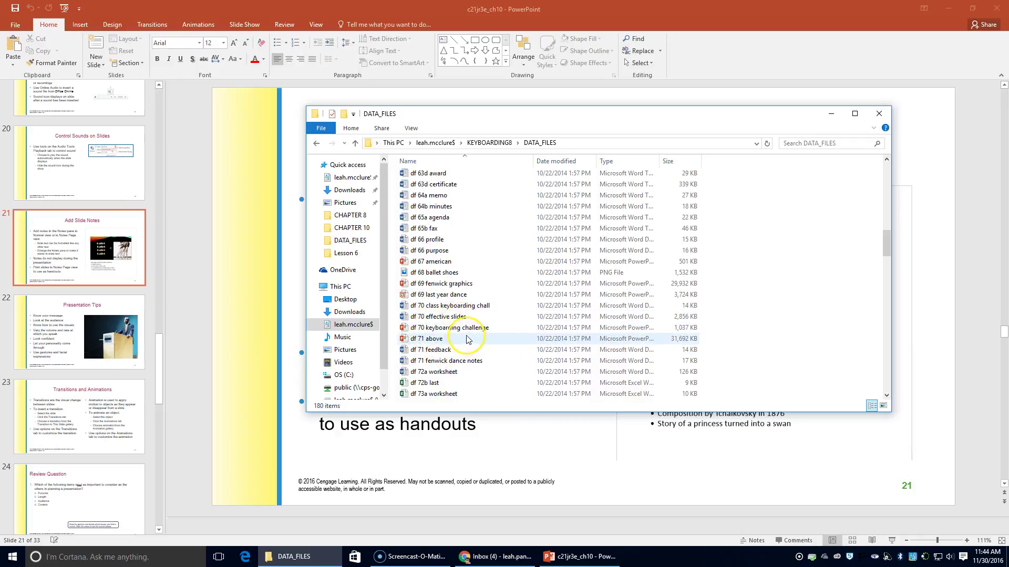
pyautogui.scroll(-3, 469, 341)
pyautogui.scroll(2, 469, 340)
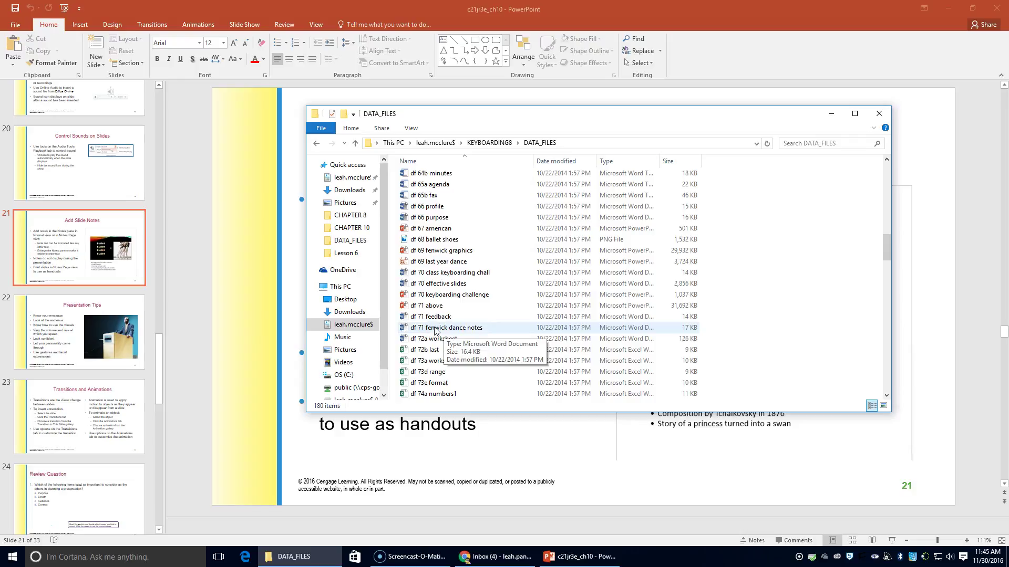
pyautogui.doubleClick(435, 327)
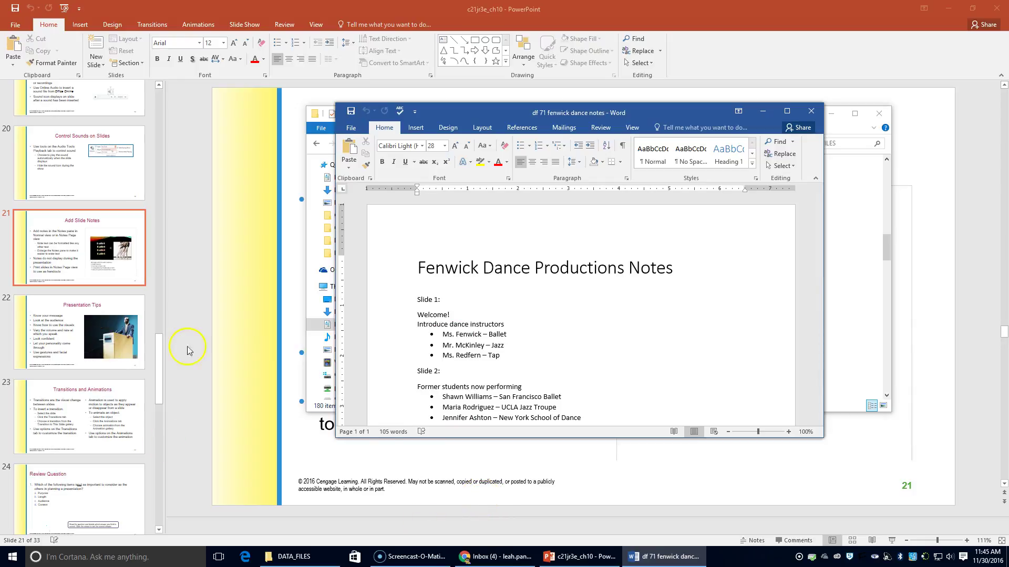
# - Open the 70 Fenwick Dance presentation from the KEYBOARDING8 > CHAPTER 10 folder
pyautogui.click(316, 561)
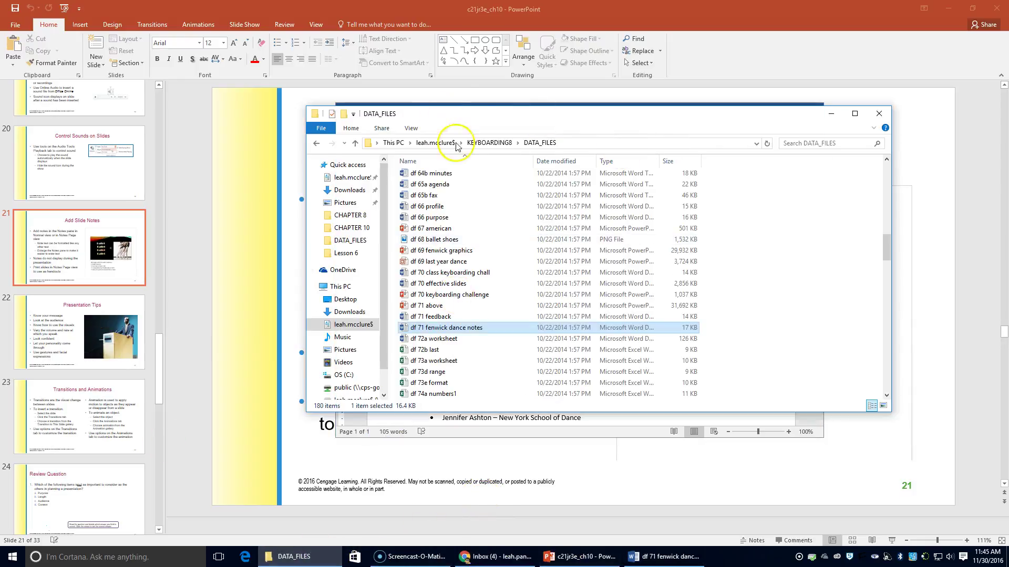
pyautogui.click(482, 142)
pyautogui.doubleClick(428, 275)
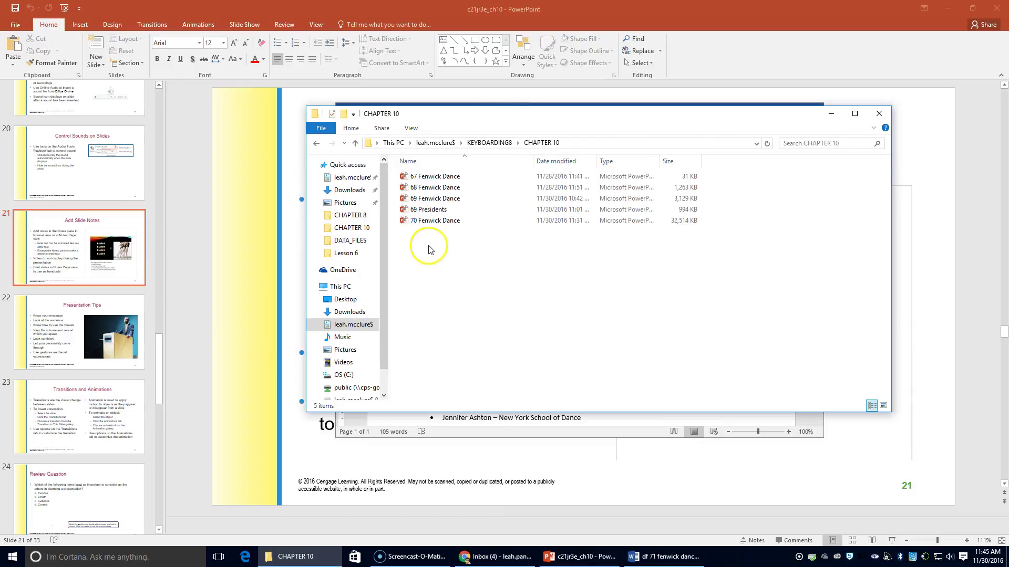
pyautogui.doubleClick(434, 220)
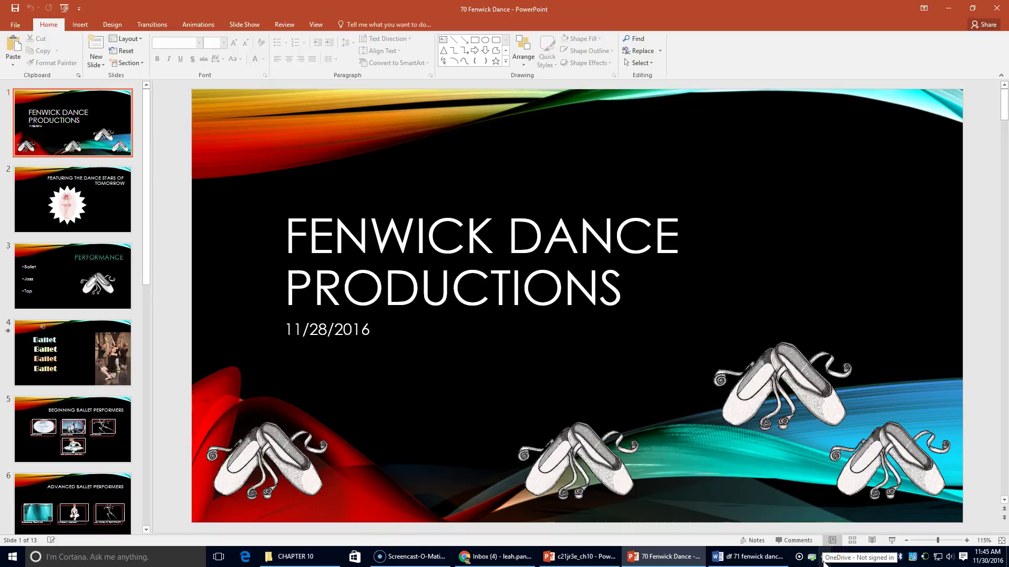
# - Type 'Welcome!' and 'Introduce dance instructors' as the title slide's notes
pyautogui.click(752, 541)
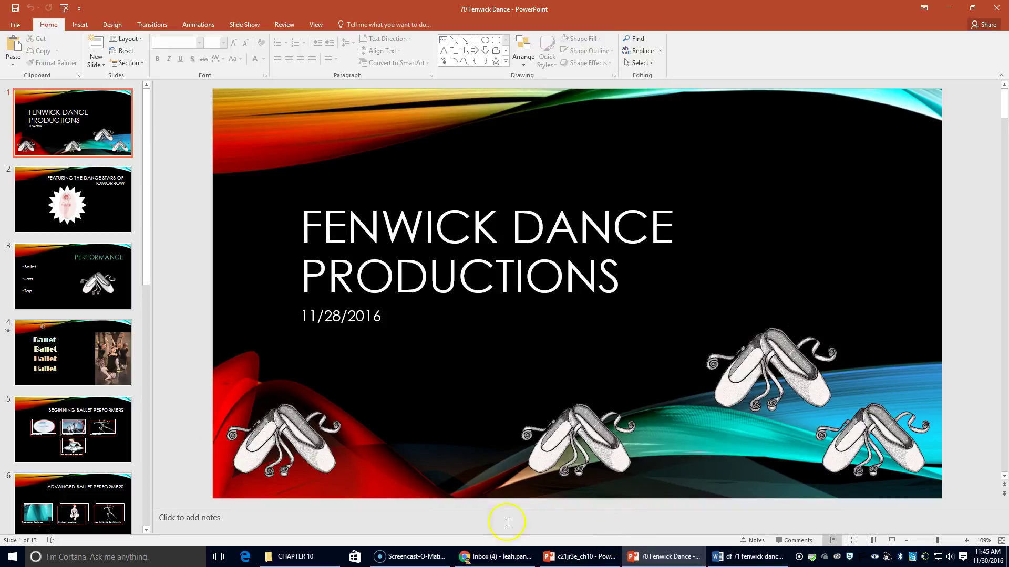
pyautogui.click(364, 523)
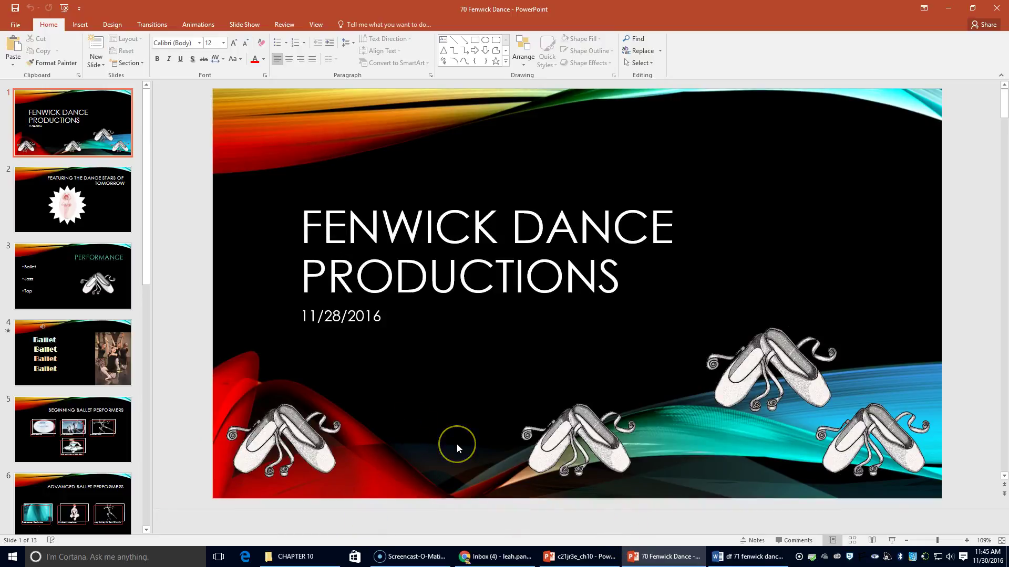
pyautogui.write('Welco')
pyautogui.press('BackSpace')
pyautogui.press('BackSpace')
pyautogui.press('BackSpace')
pyautogui.press('BackSpace')
pyautogui.press('BackSpace')
pyautogui.write('Welcome!')
pyautogui.press('Return')
pyautogui.write('Intro')
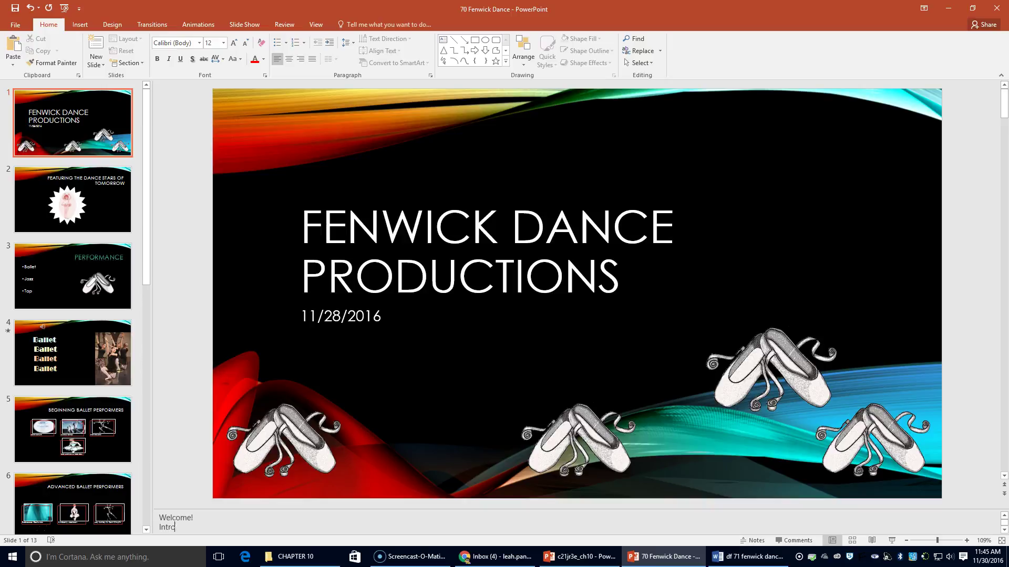
pyautogui.write('duce dance instructors')
pyautogui.press('Return')
# - List the three instructors in the notes, one each for Ballet, Jazz and Tap
pyautogui.write('Mrs.')
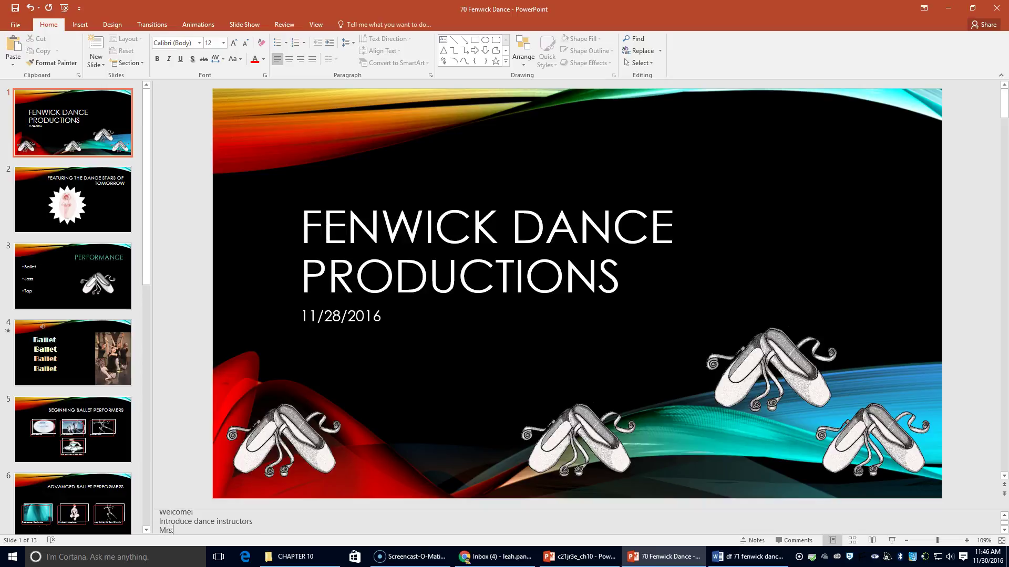
pyautogui.press('BackSpace')
pyautogui.press('BackSpace')
pyautogui.write('s. Fenwick - Ballet')
pyautogui.press('Return')
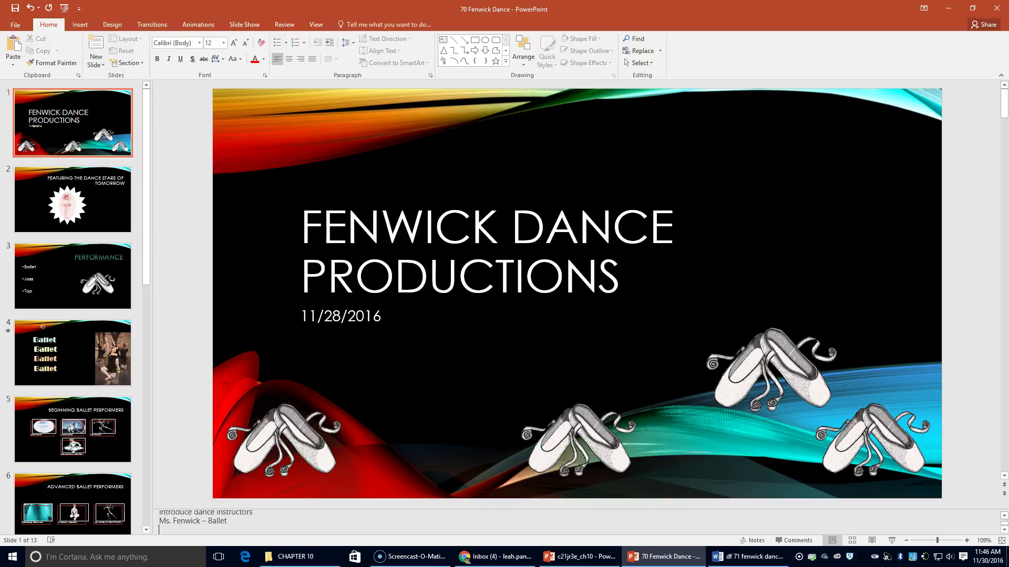
pyautogui.write('Mr. Mckinley - Jzzz')
pyautogui.press('Return')
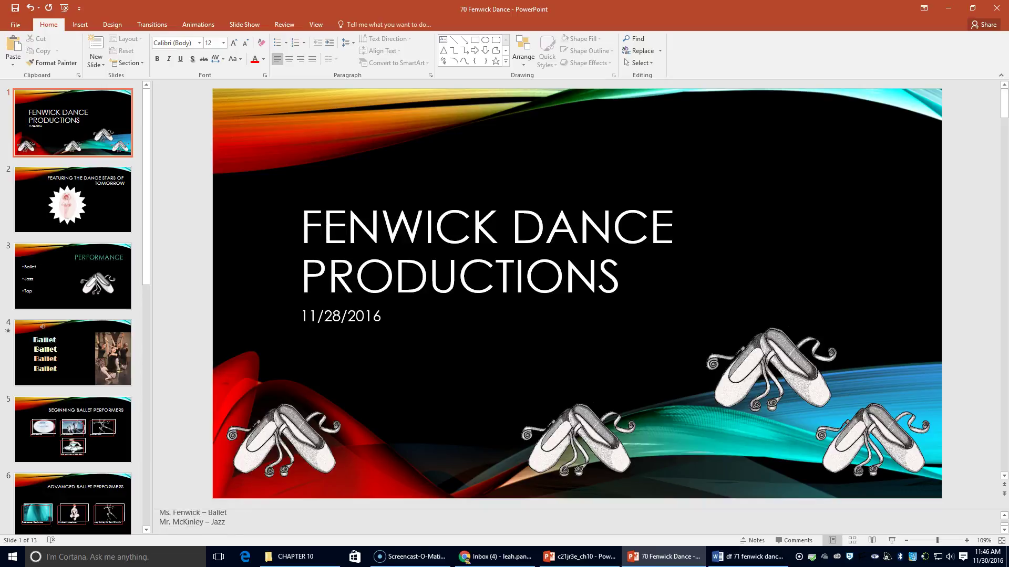
pyautogui.write('Ms. Redfern - Tap')
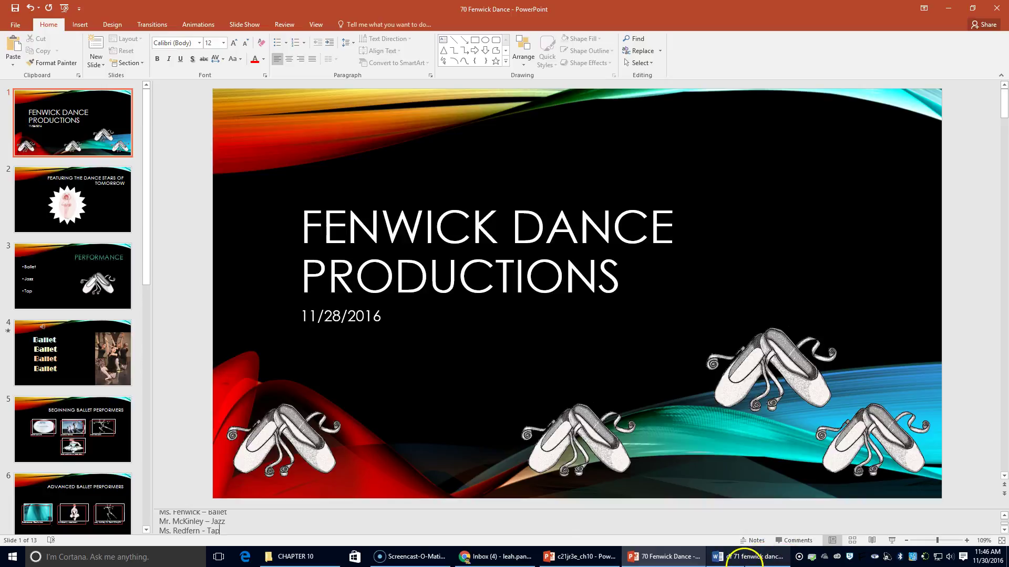
# - Shrink the Fenwick Dance window to the left and place the notes document on the right
pyautogui.click(745, 558)
pyautogui.scroll(-3, 412, 381)
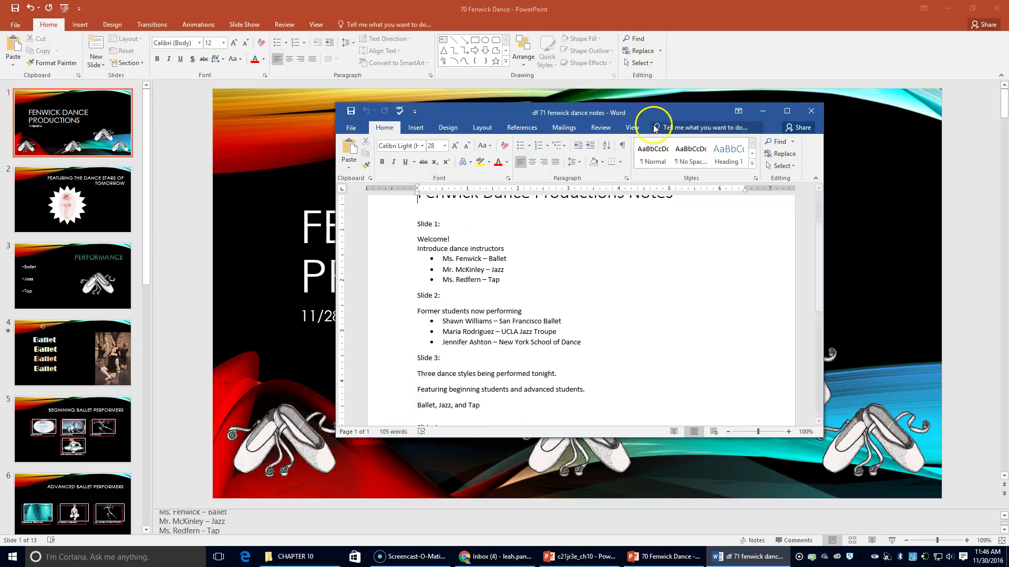
pyautogui.click(972, 8)
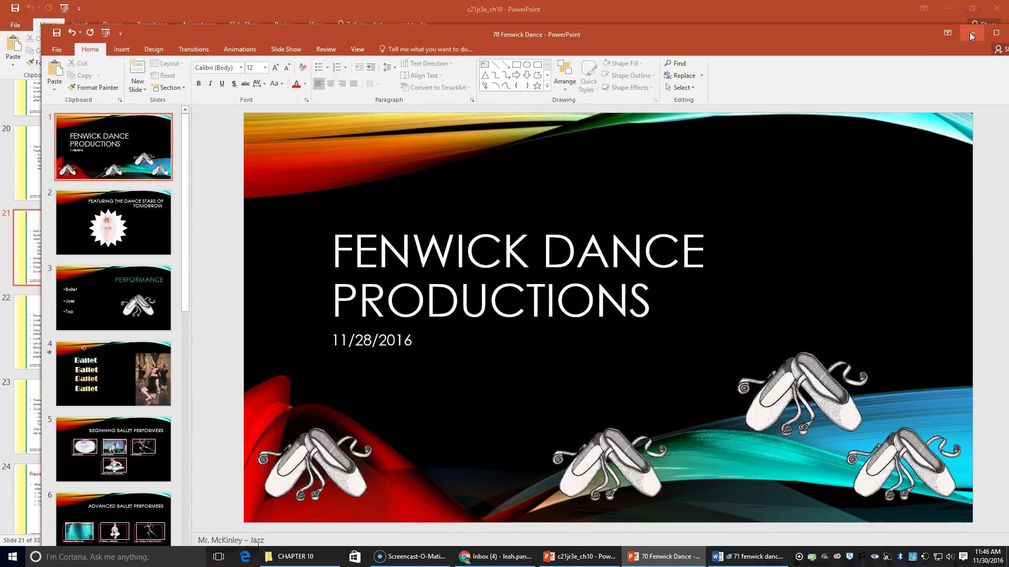
pyautogui.moveTo(743, 43); pyautogui.dragTo(717, 40)
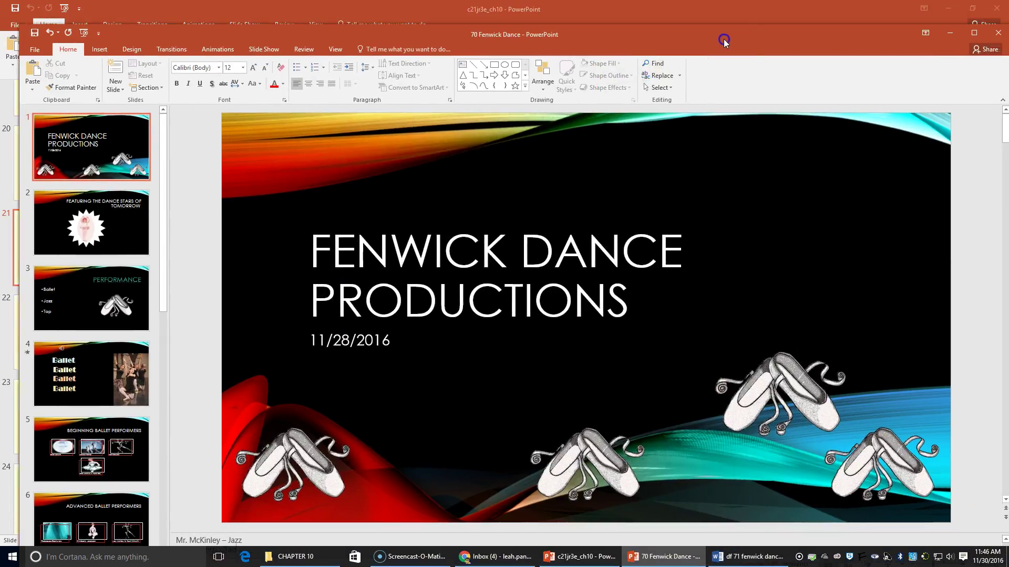
pyautogui.moveTo(1004, 188); pyautogui.dragTo(486, 198)
pyautogui.click(686, 111)
pyautogui.moveTo(687, 110); pyautogui.dragTo(847, 64)
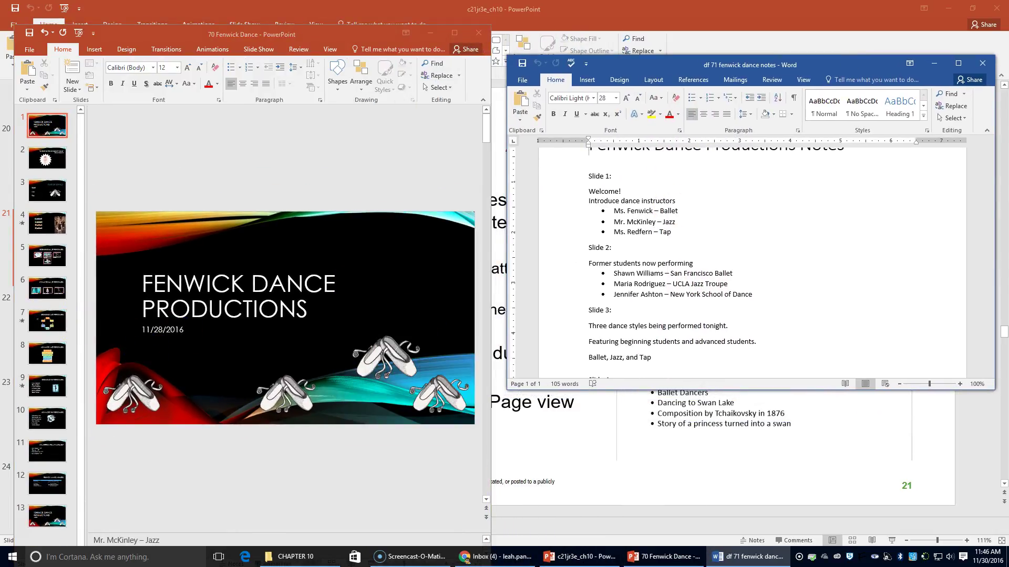
# - Go to slide 2, Featuring the Dance Stars of Tomorrow, with the notes pane hidden
pyautogui.click(32, 162)
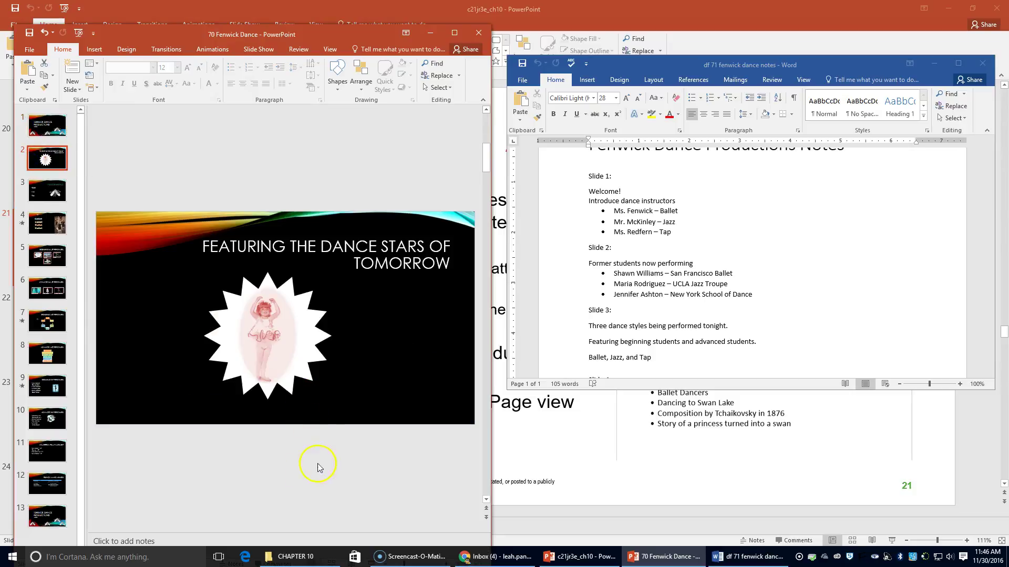
pyautogui.press('Down')
pyautogui.press('Down')
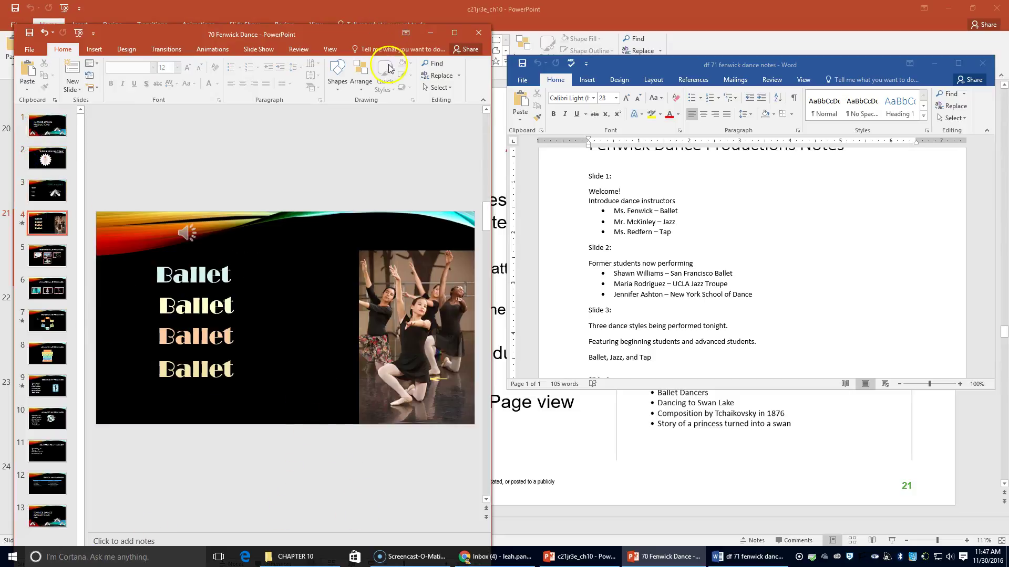
pyautogui.moveTo(368, 36)
pyautogui.mouseDown()
pyautogui.moveTo(371, 9)
pyautogui.moveTo(367, 17)
pyautogui.mouseUp()
pyautogui.click(234, 542)
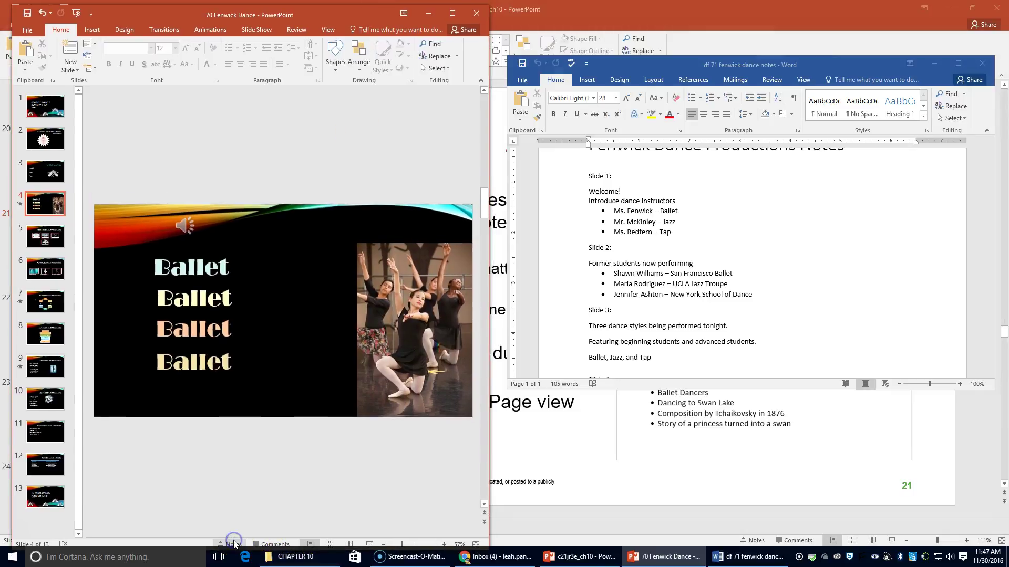
pyautogui.scroll(-2, 224, 470)
pyautogui.scroll(4, 224, 470)
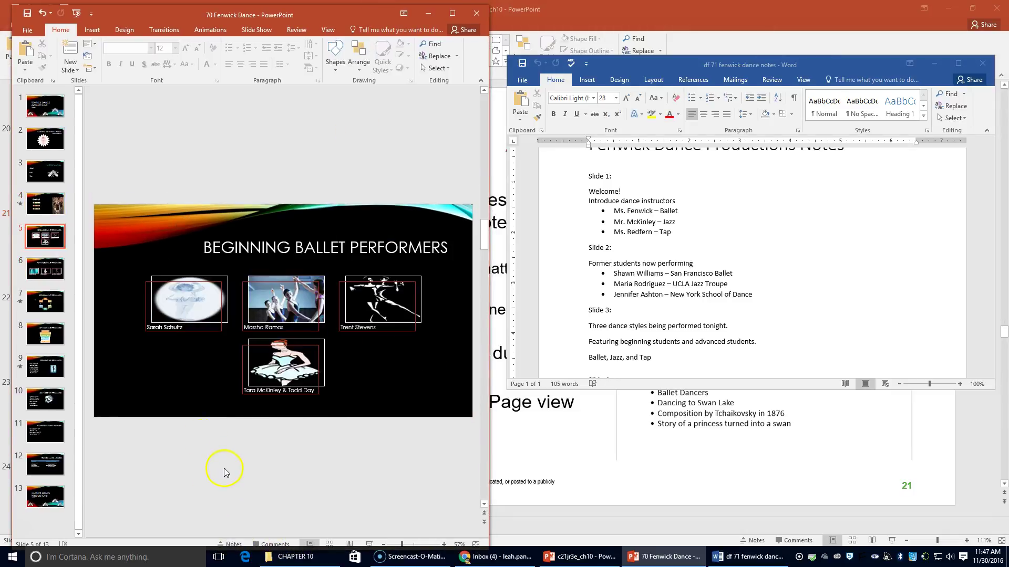
# - Start slide 2's notes with 'Former Students now performing' and the San Francisco Ballet student
pyautogui.click(233, 543)
pyautogui.click(170, 514)
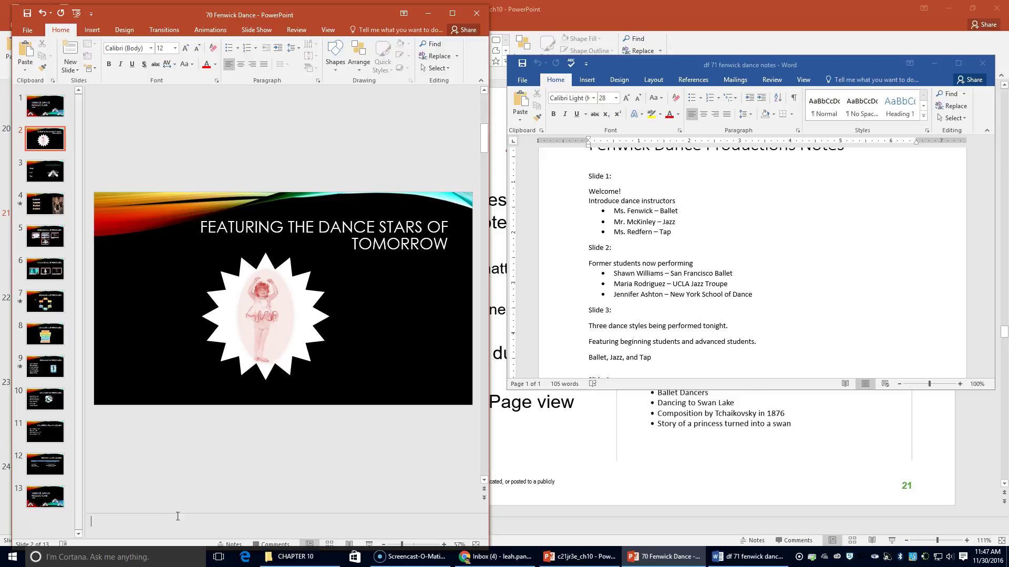
pyautogui.write('Former S')
pyautogui.write('tuudents now performing')
pyautogui.press('Return')
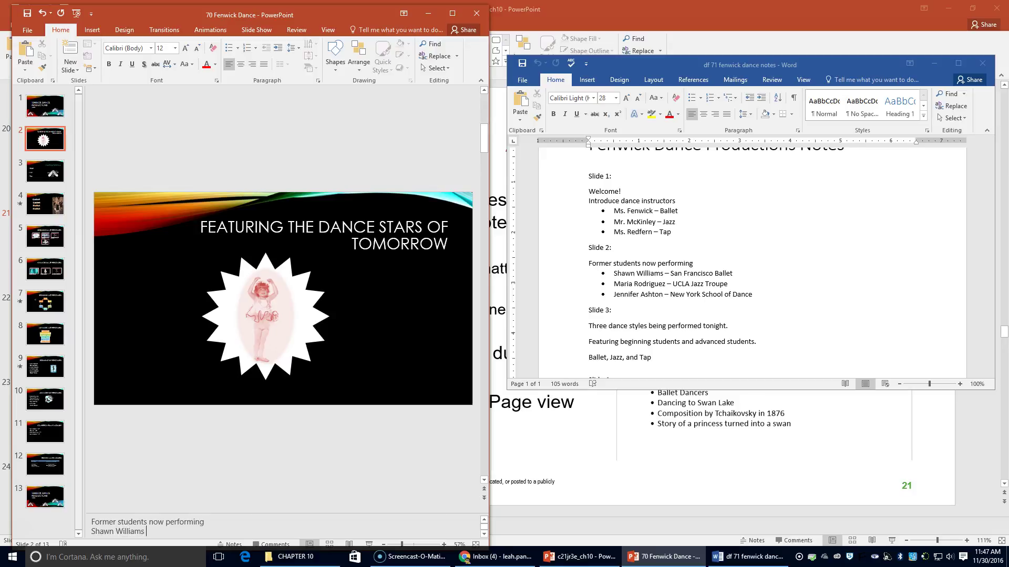
pyautogui.write(' - San Farancisco Ballet')
# - Add the UCLA Jazz Troupe and New York School of Dance students to slide 2's notes
pyautogui.press('Return')
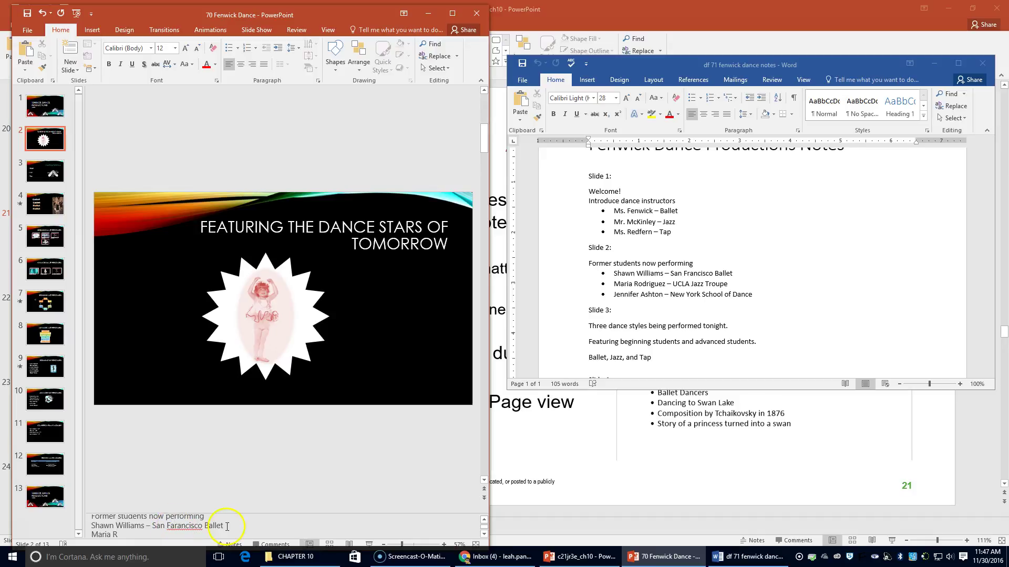
pyautogui.click(148, 537)
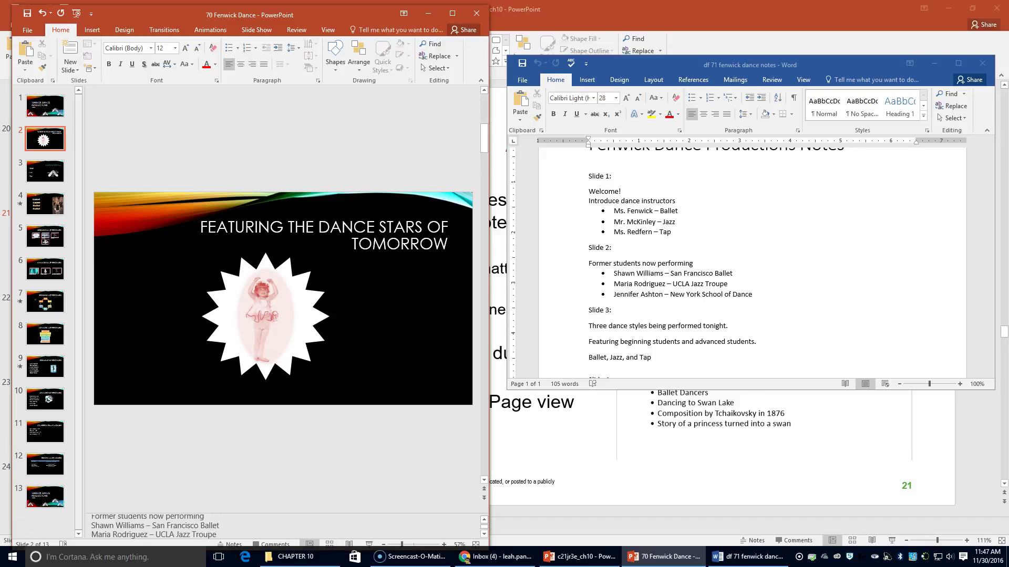
pyautogui.press('Return')
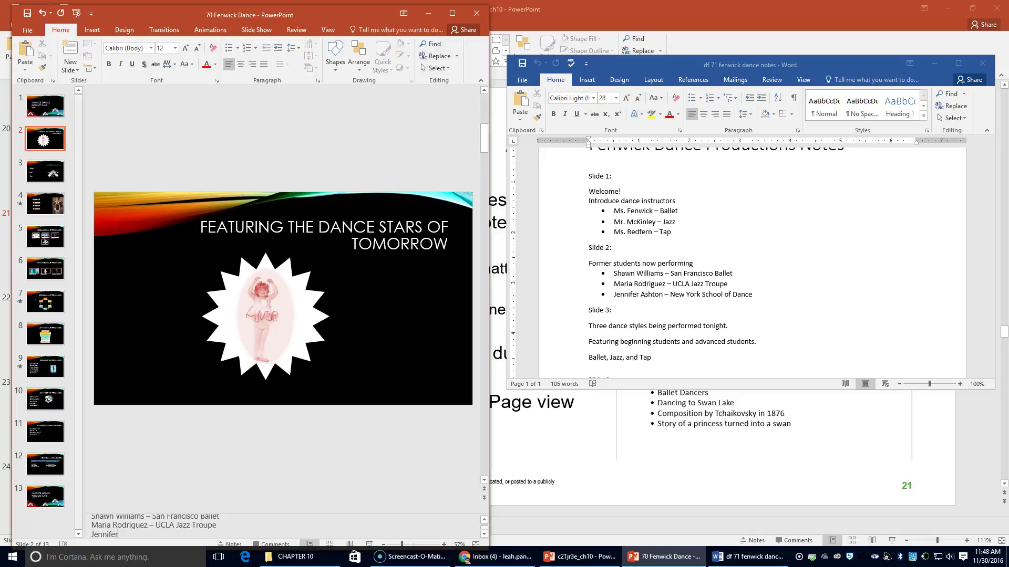
# - Move to slide 3 and place the cursor in its notes pane
pyautogui.click(394, 446)
pyautogui.press('pageup')
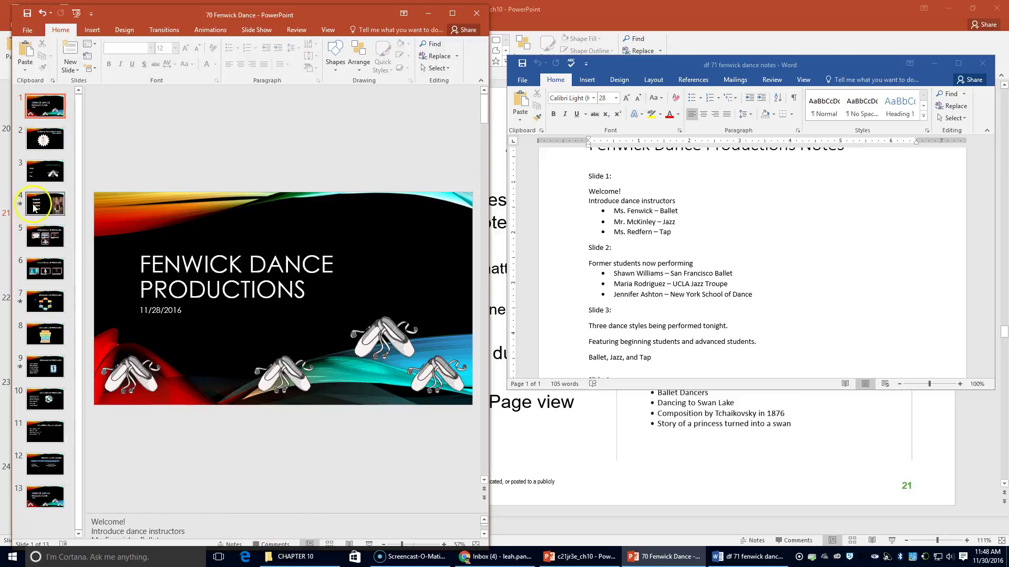
pyautogui.click(45, 171)
pyautogui.click(111, 519)
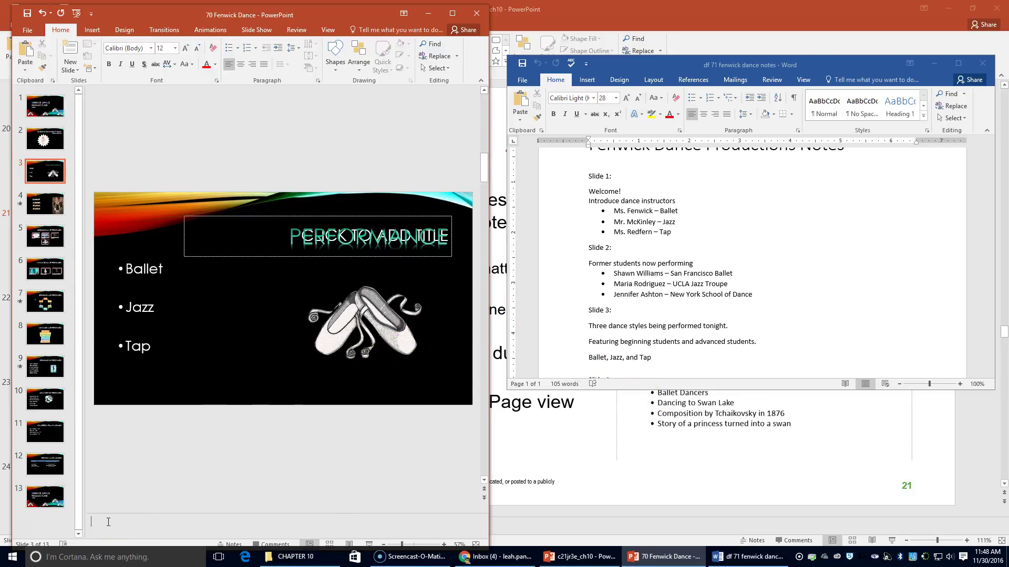
# - Note that three dance styles are performed tonight, featuring beginning and advanced students
pyautogui.write('Three dance styles being performed ton')
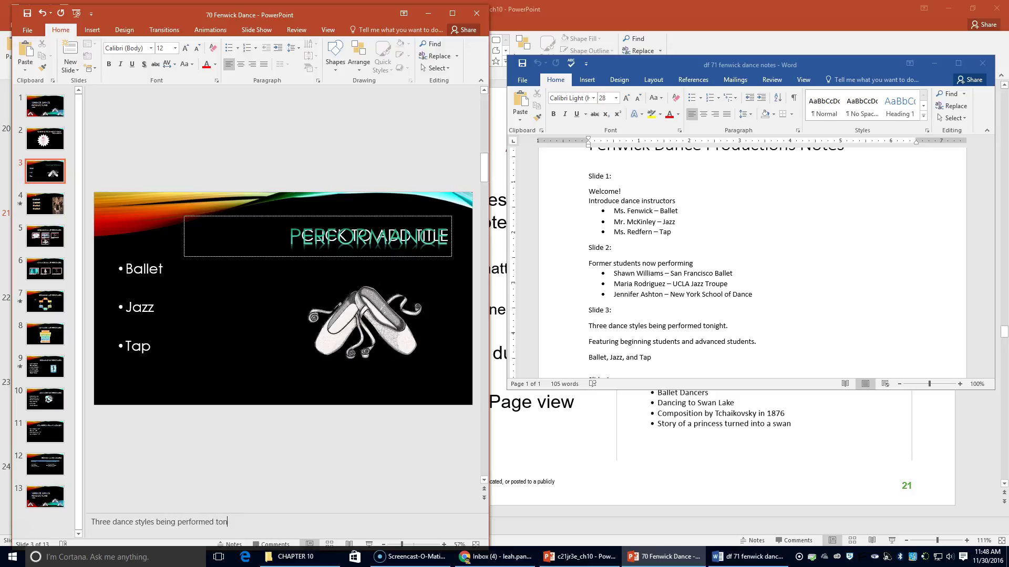
pyautogui.write('ight.')
pyautogui.press('Return')
pyautogui.write('Featuring beginning student')
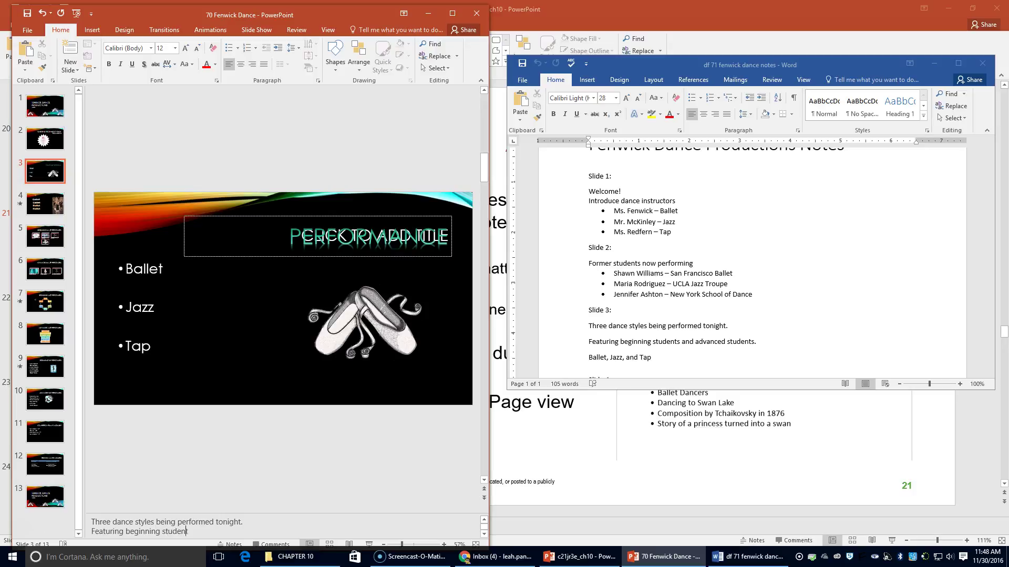
pyautogui.write('s and advanced students.')
# - Add the line 'Ballet, Jazz, and Tap' to slide 3's notes
pyautogui.press('Return')
pyautogui.write('Bal')
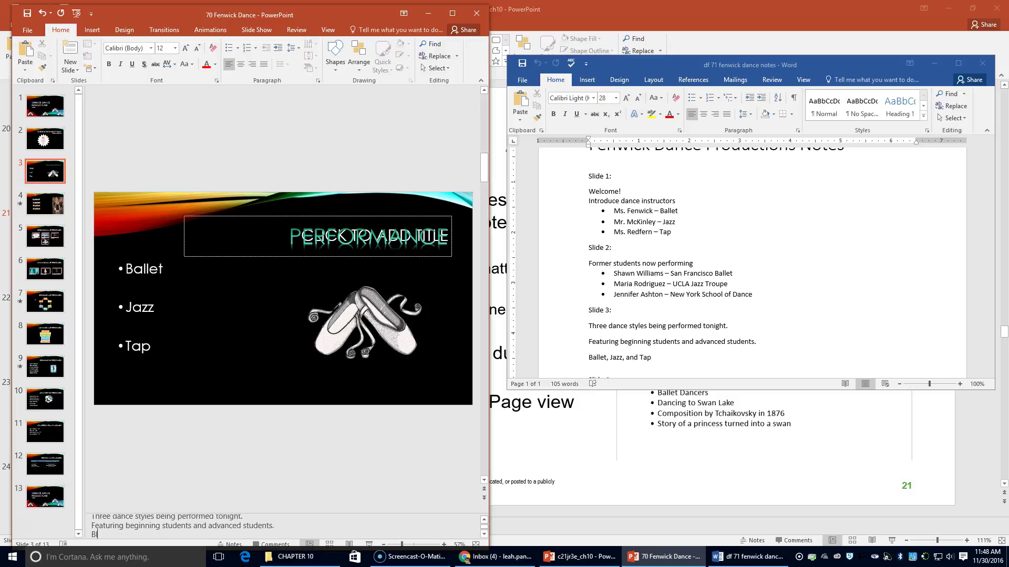
pyautogui.write('let, Jazz, and Tap')
pyautogui.press('Left')
pyautogui.press('BackSpace')
pyautogui.write('a')
pyautogui.scroll(1, 696, 313)
pyautogui.scroll(-2, 693, 326)
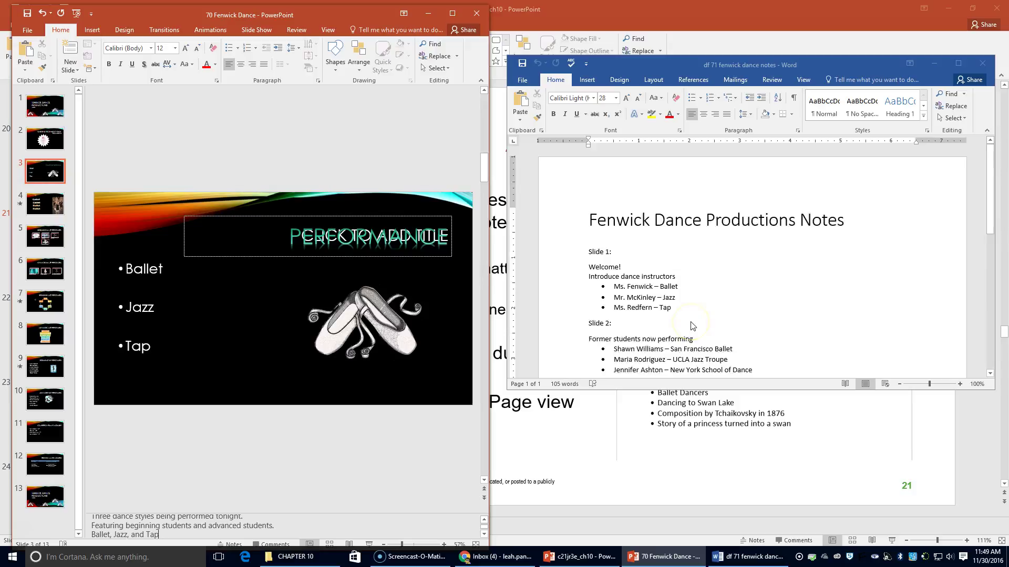
pyautogui.scroll(-3, 692, 326)
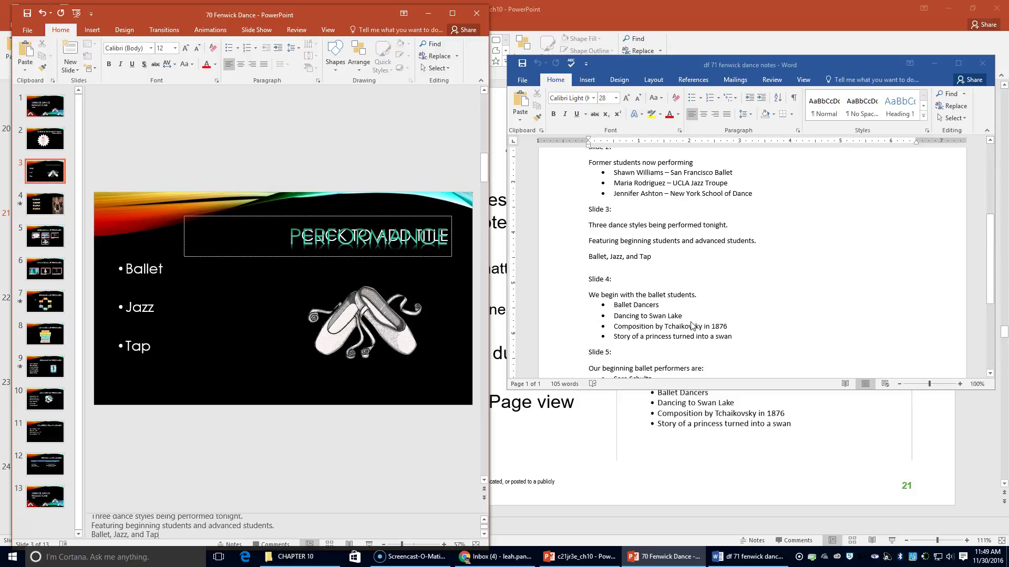
# - Give slide 4 notes on ballet students, Swan Lake, Tchaikovsky's 1876 composition and the princess-turned-swan story
pyautogui.click(46, 212)
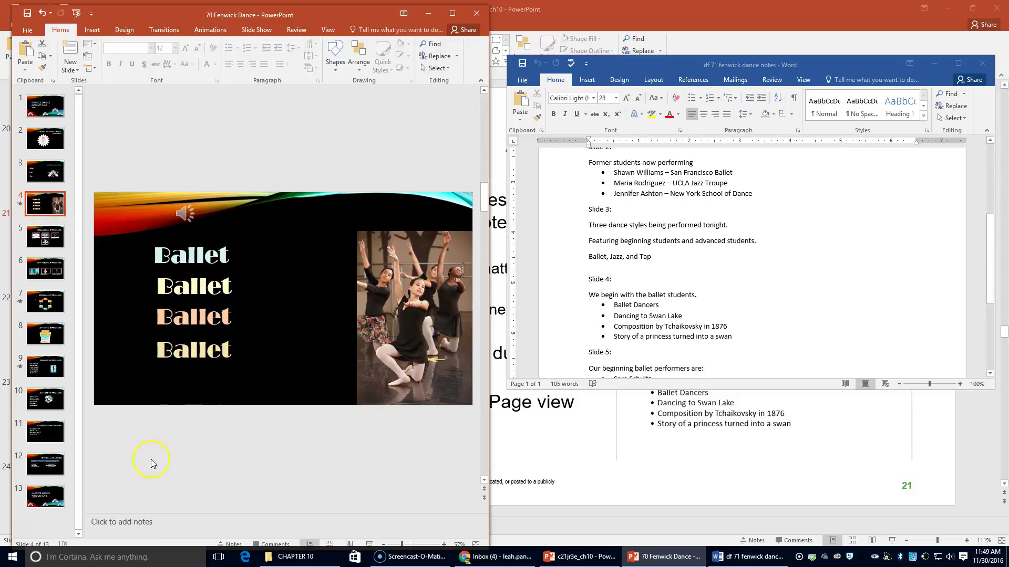
pyautogui.click(140, 527)
pyautogui.write('We begin with the ballet students. ')
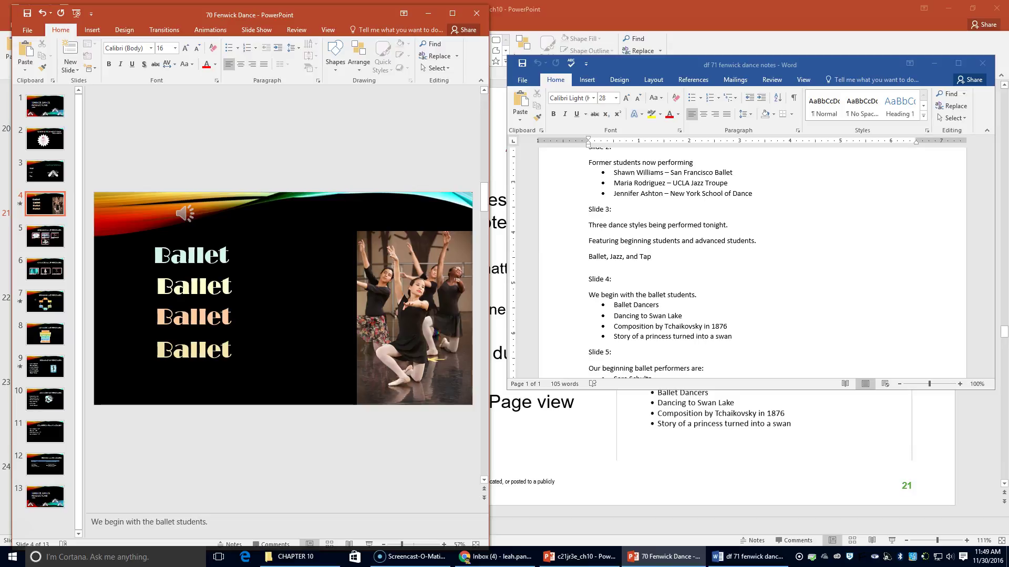
pyautogui.write('Ballet Dancers')
pyautogui.press('Return')
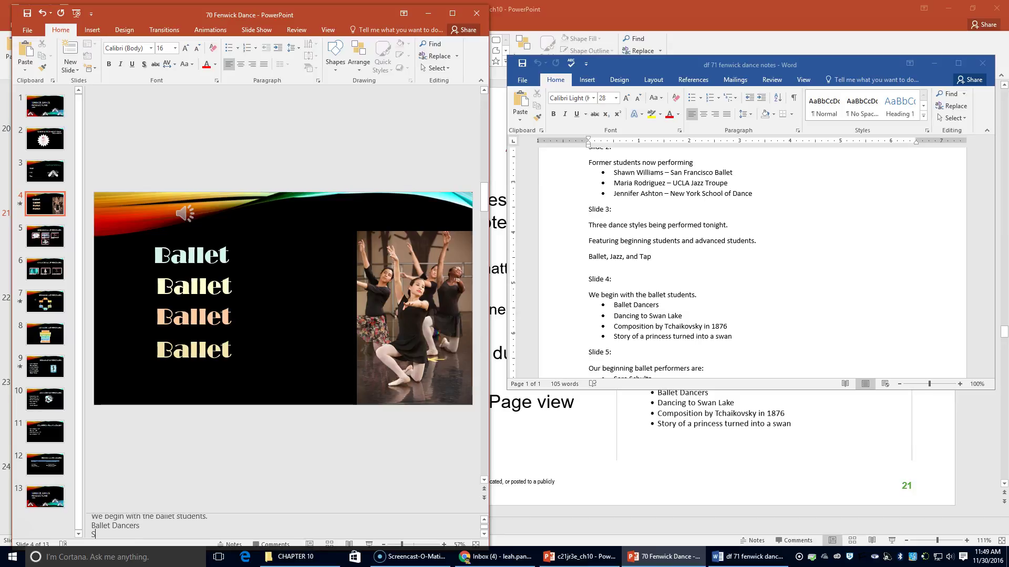
pyautogui.write('Dancing to Swan Lake')
pyautogui.press('Return')
pyautogui.write('Composition by T')
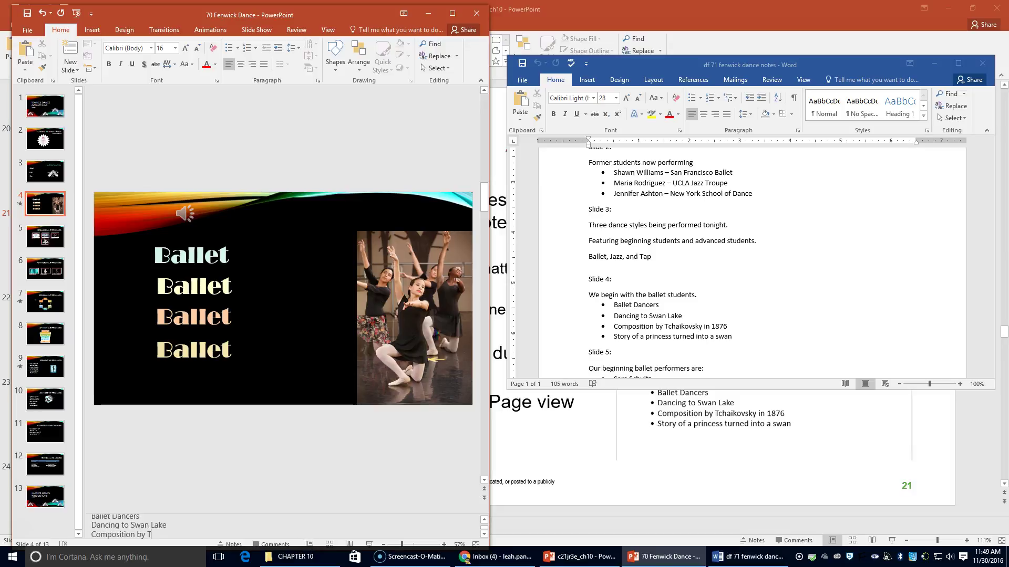
pyautogui.write('rchaikovsky in 1876')
pyautogui.press('Return')
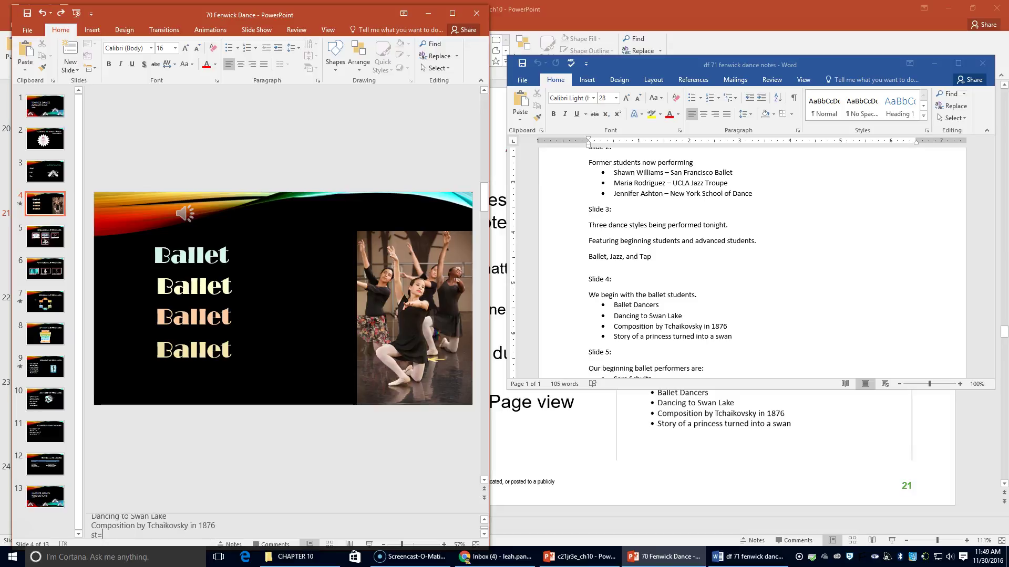
pyautogui.write('Story of a princess turned into a swan')
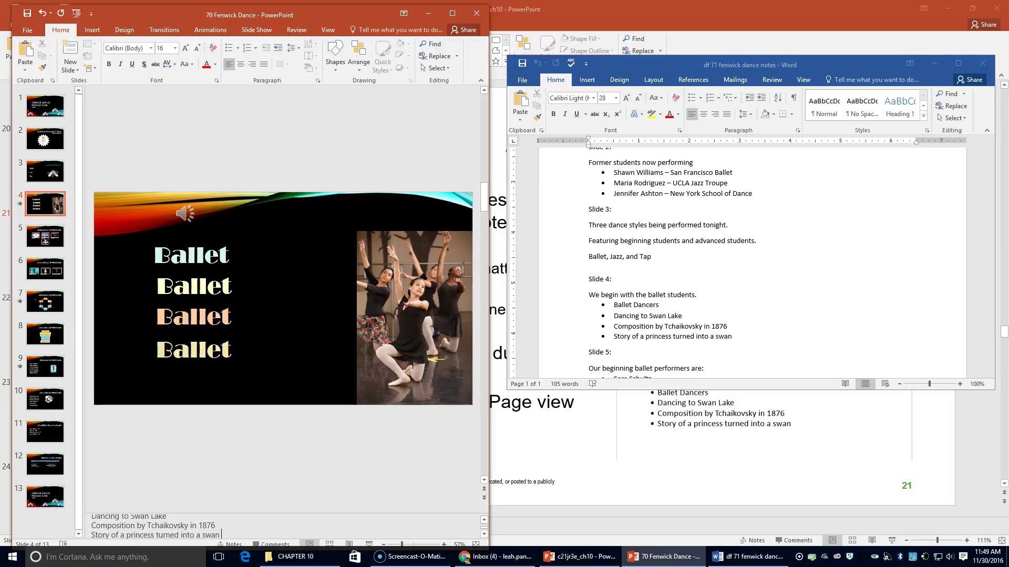
# - On slide 5, write notes introducing the beginning ballet performers, listing each performer's name
pyautogui.click(45, 236)
pyautogui.scroll(-3, 632, 320)
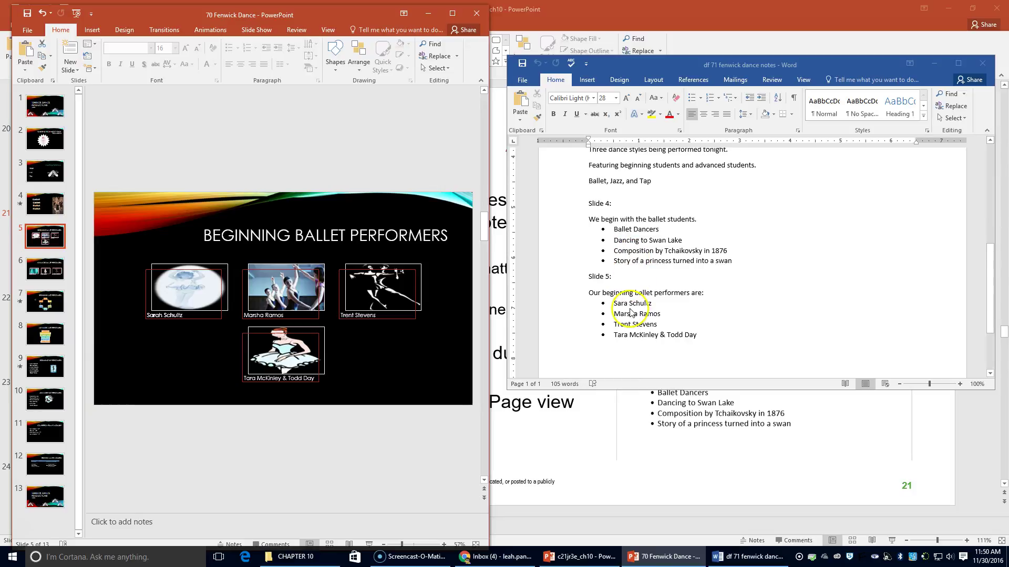
pyautogui.click(111, 529)
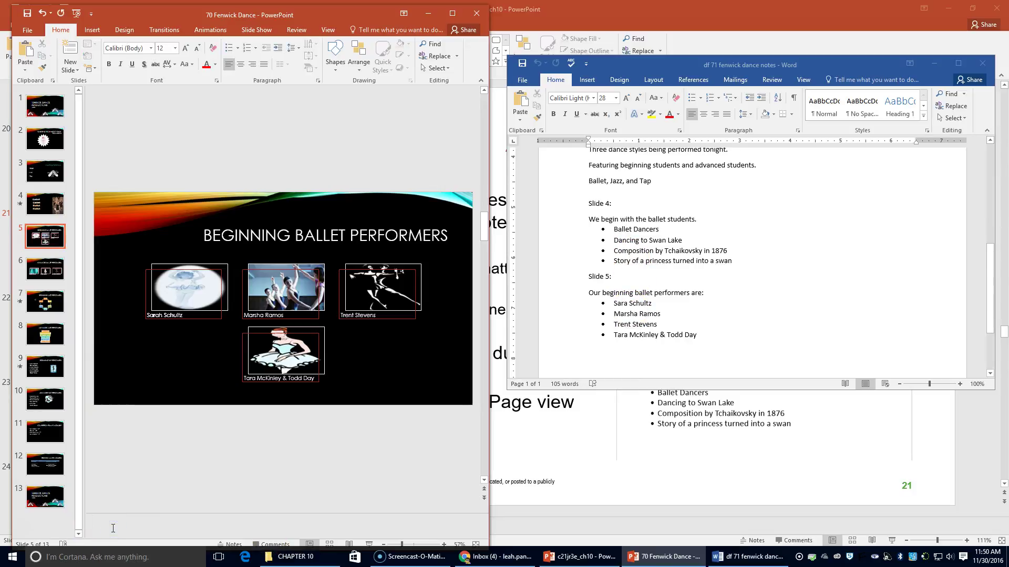
pyautogui.write('Our beginnin')
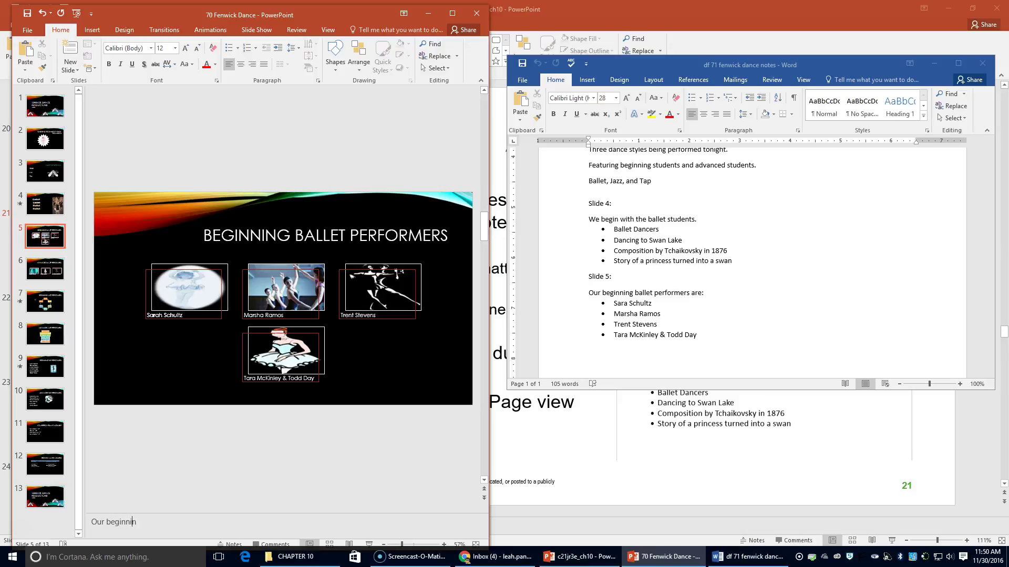
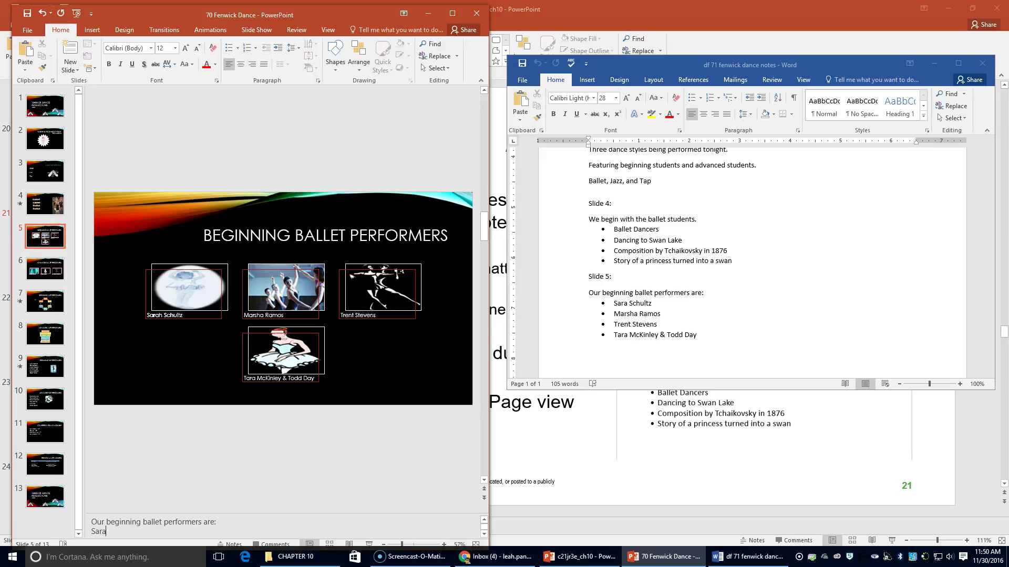
pyautogui.press('Return')
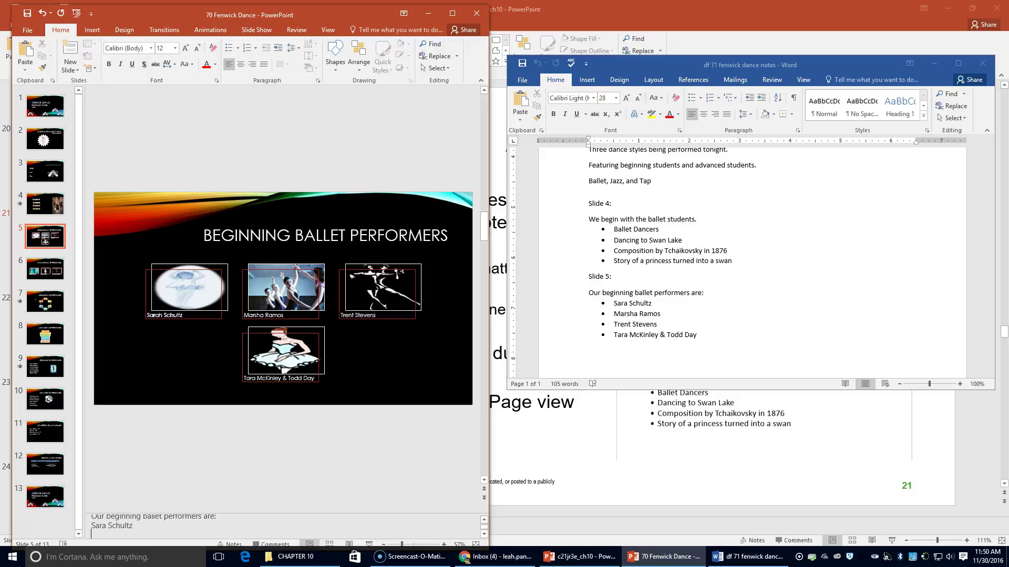
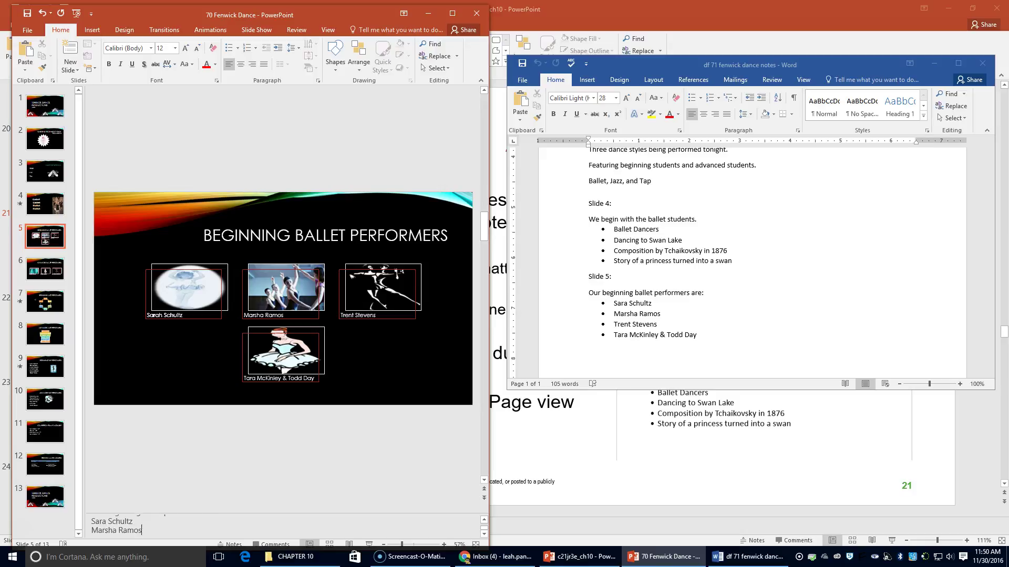
pyautogui.press('Return')
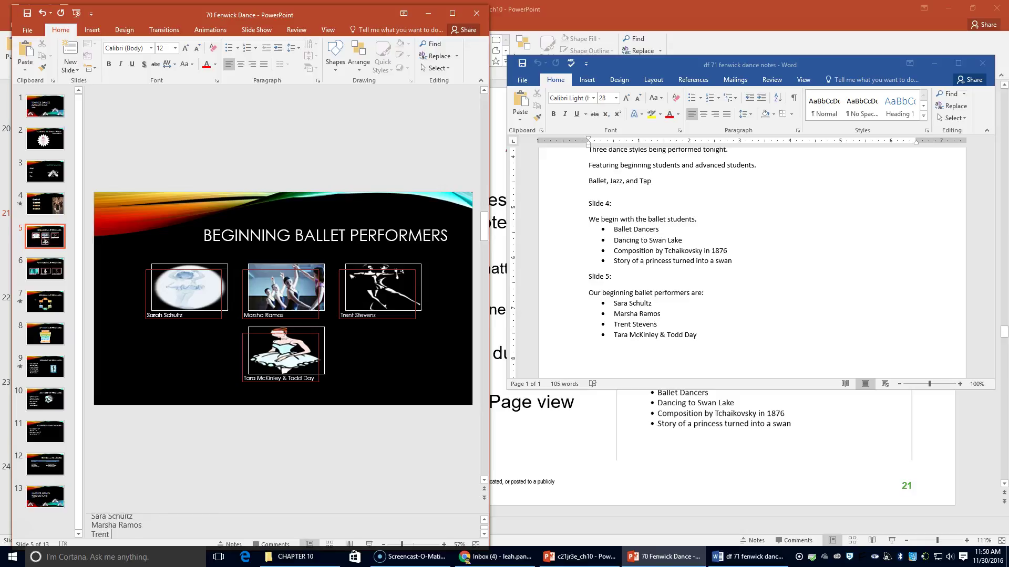
pyautogui.press('Return')
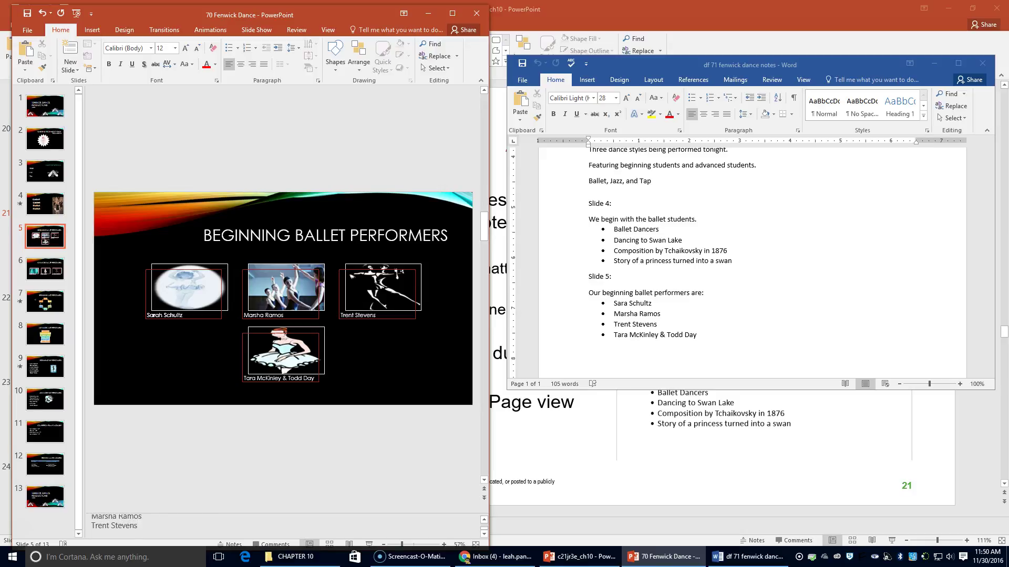
# - Widen the window to full screen and switch to Notes Page view
pyautogui.moveTo(491, 109); pyautogui.dragTo(1006, 110)
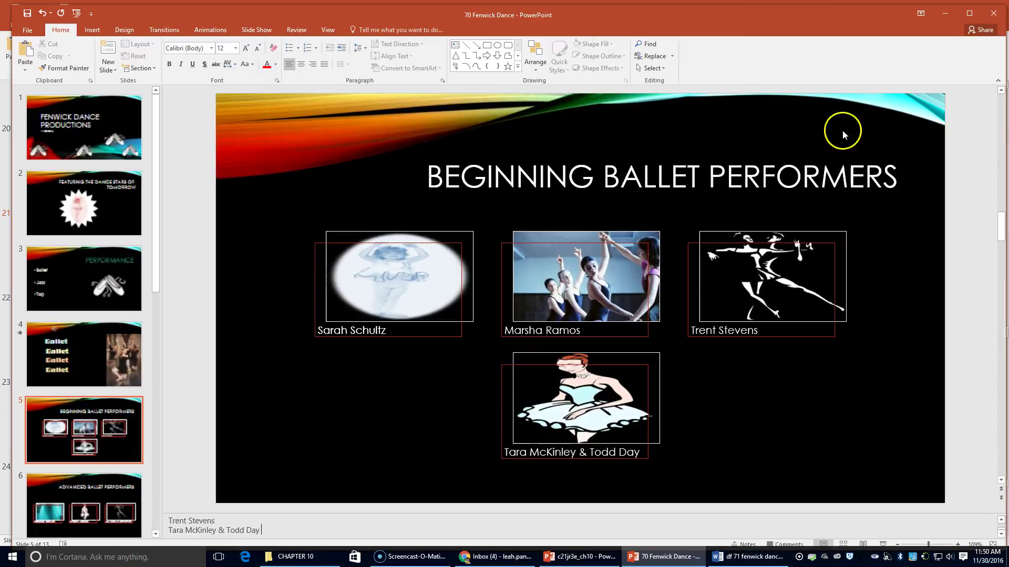
pyautogui.click(327, 30)
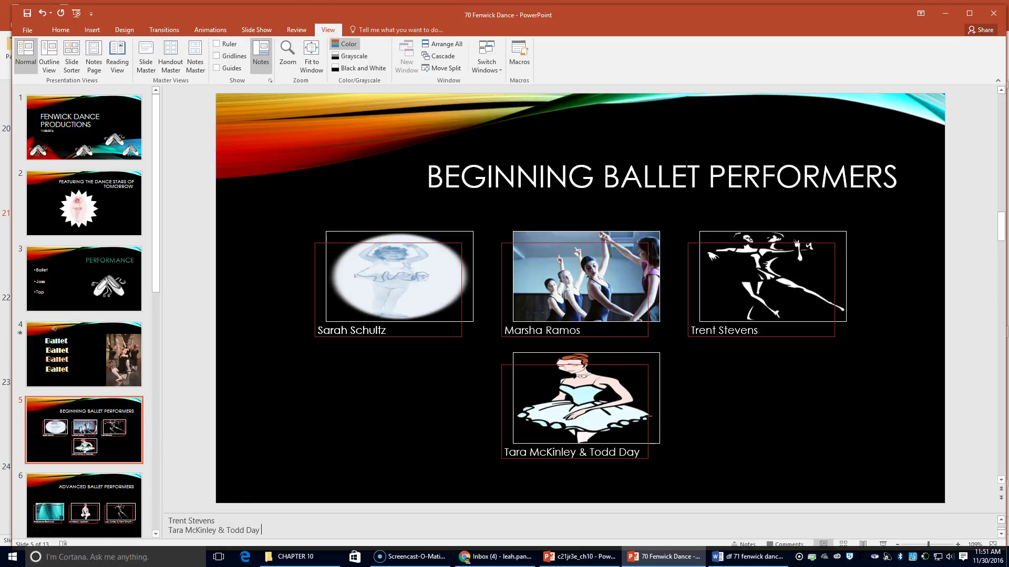
pyautogui.click(93, 60)
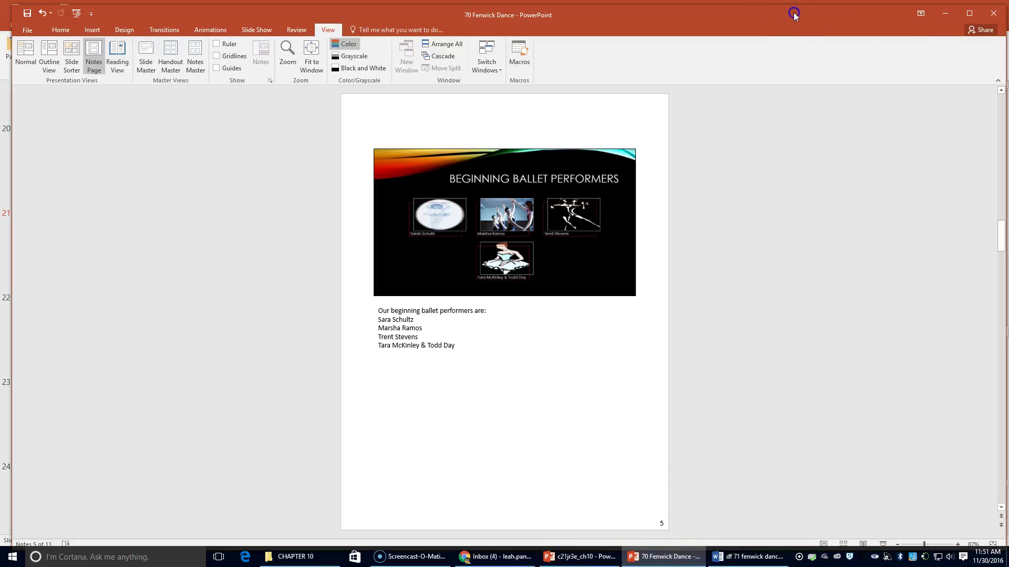
# - Page through the notes pages for slides 1-6, ending back at slide 1
pyautogui.click(1001, 518)
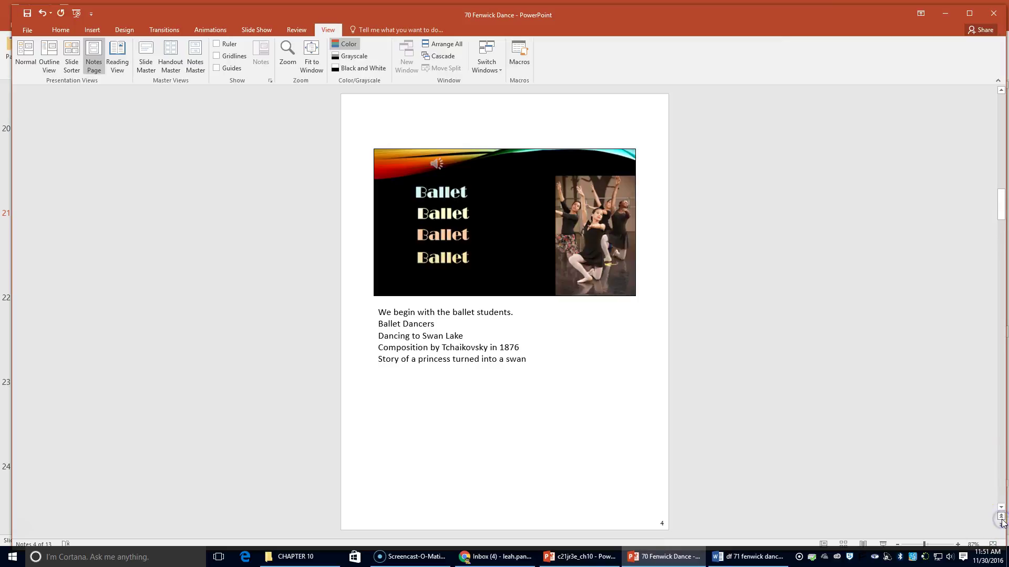
pyautogui.click(1002, 520)
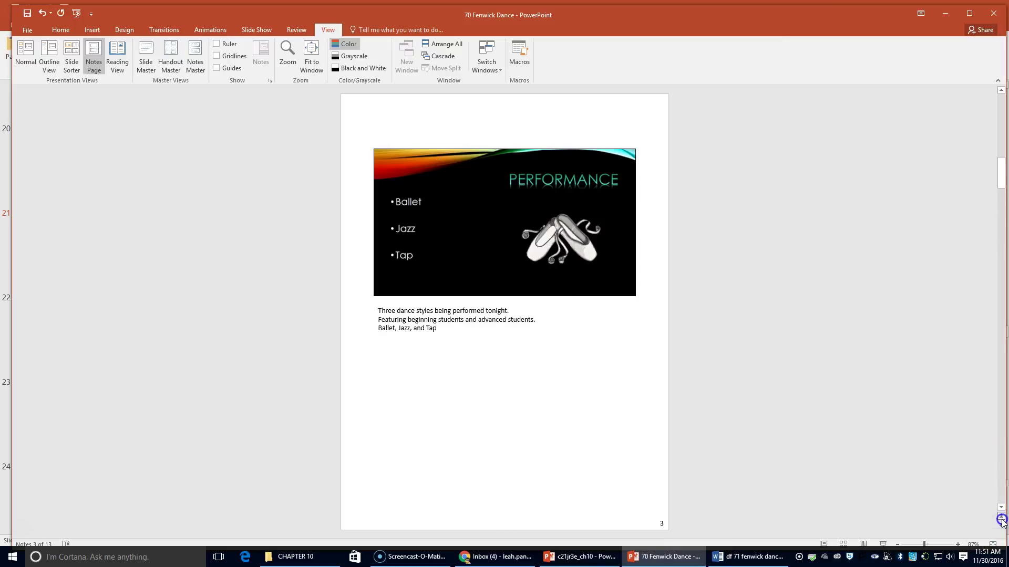
pyautogui.click(1001, 520)
pyautogui.click(1001, 519)
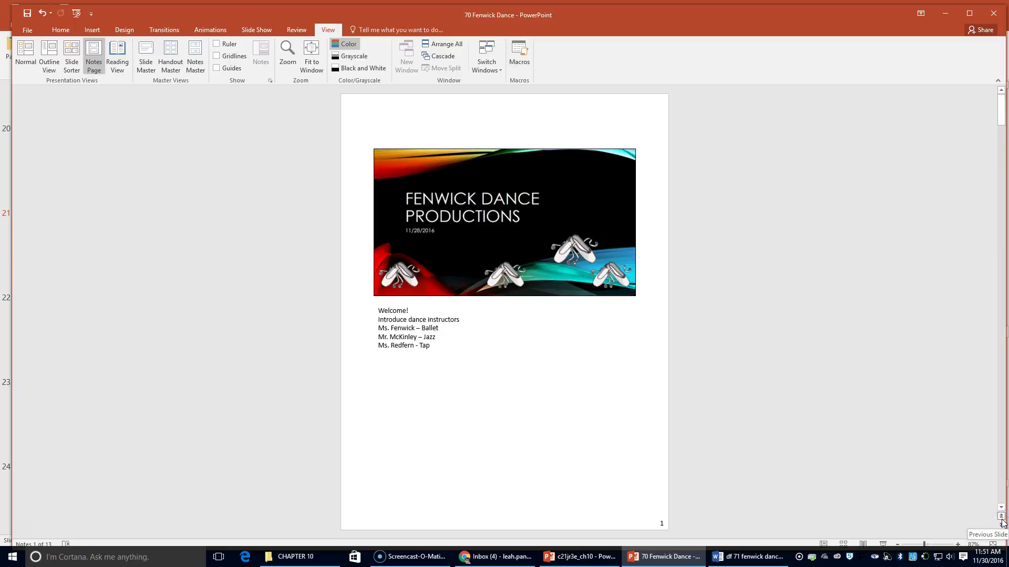
pyautogui.click(1002, 528)
pyautogui.click(1001, 527)
pyautogui.click(1001, 527)
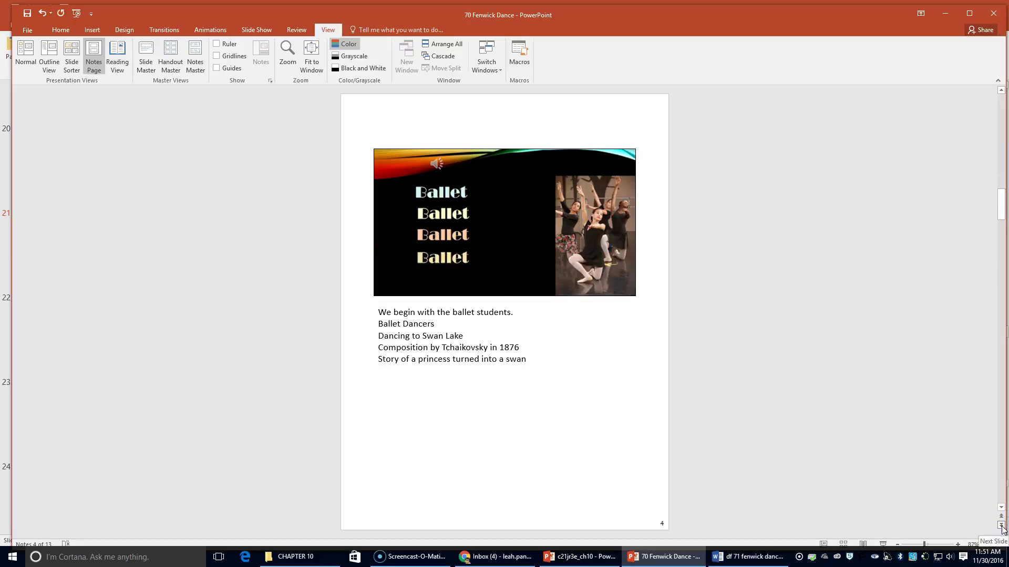
pyautogui.click(1001, 527)
pyautogui.click(1001, 528)
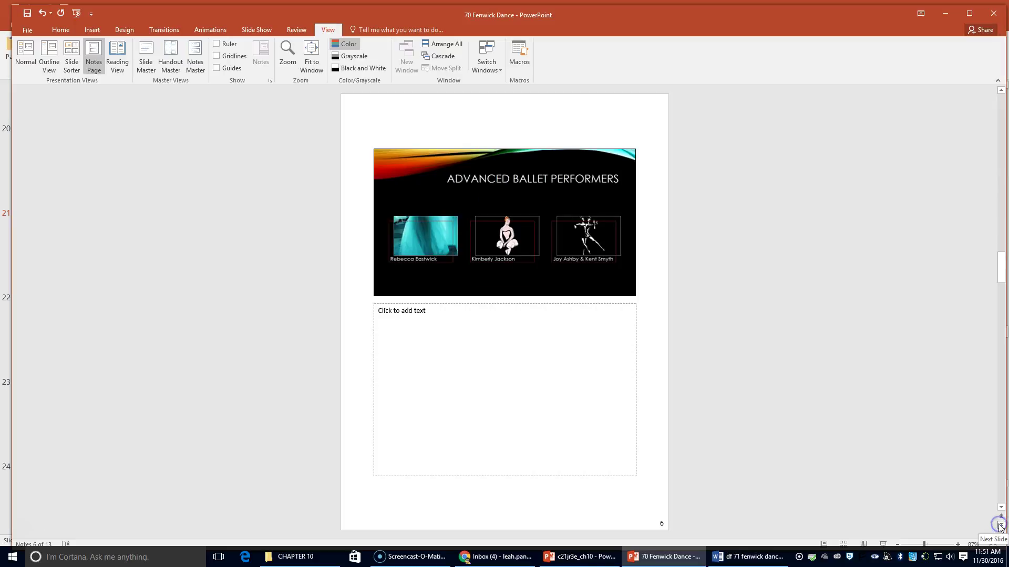
pyautogui.click(1001, 520)
pyautogui.click(1001, 520)
pyautogui.click(1001, 519)
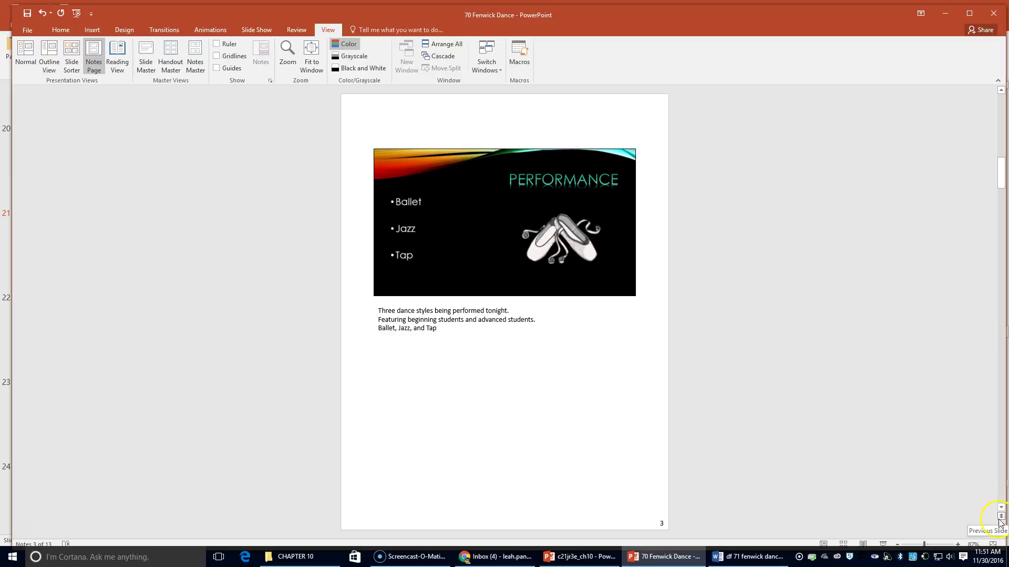
pyautogui.click(1002, 518)
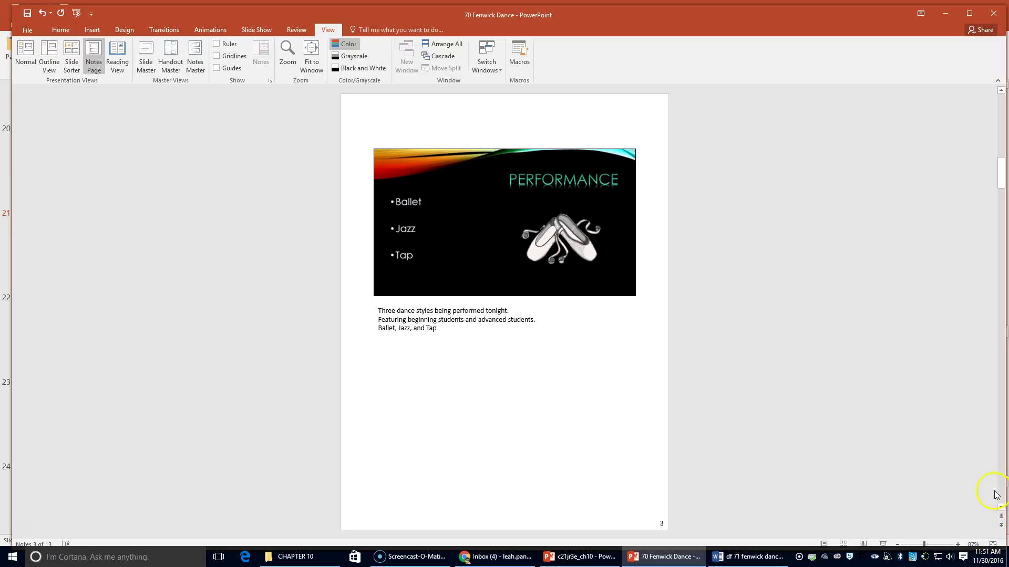
pyautogui.click(1001, 519)
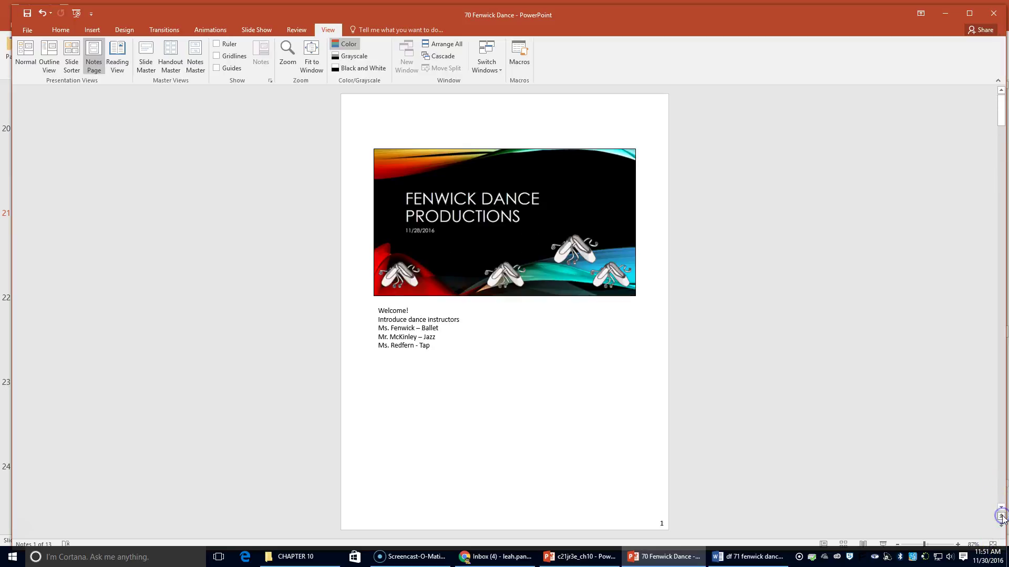
pyautogui.click(881, 545)
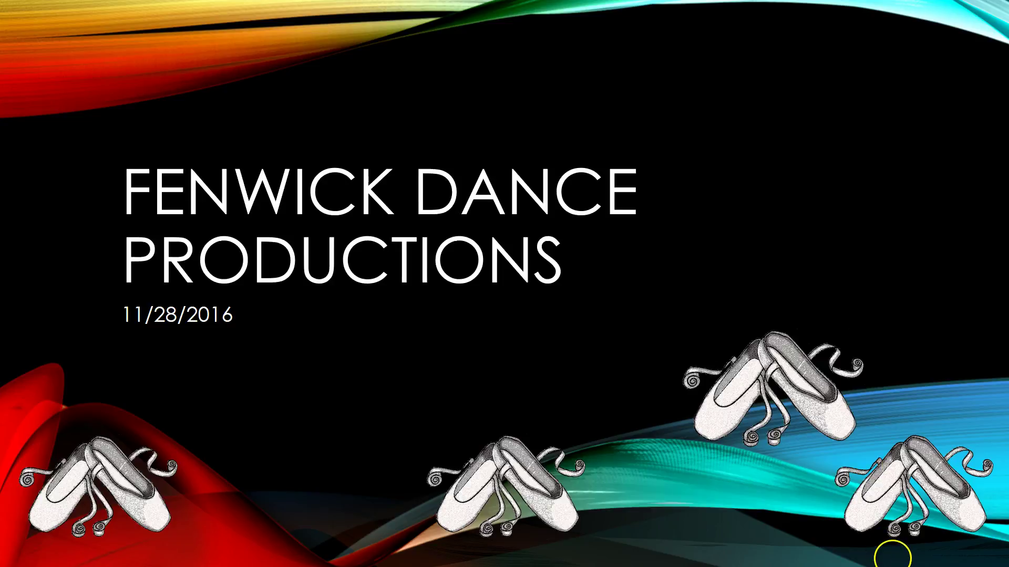
pyautogui.press('Escape')
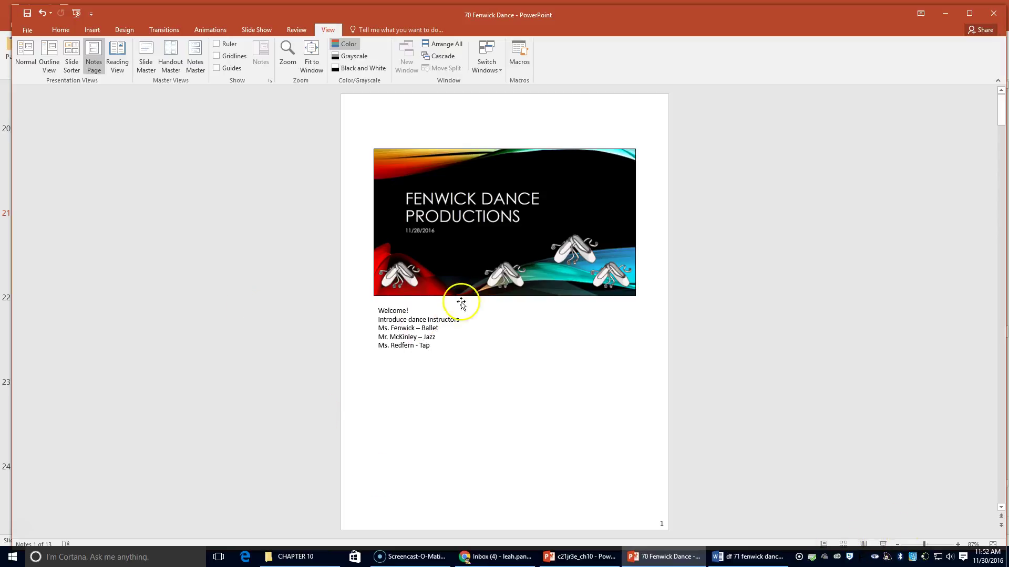
# - In Print settings, limit printing to a custom slide range of 1-5
pyautogui.click(28, 30)
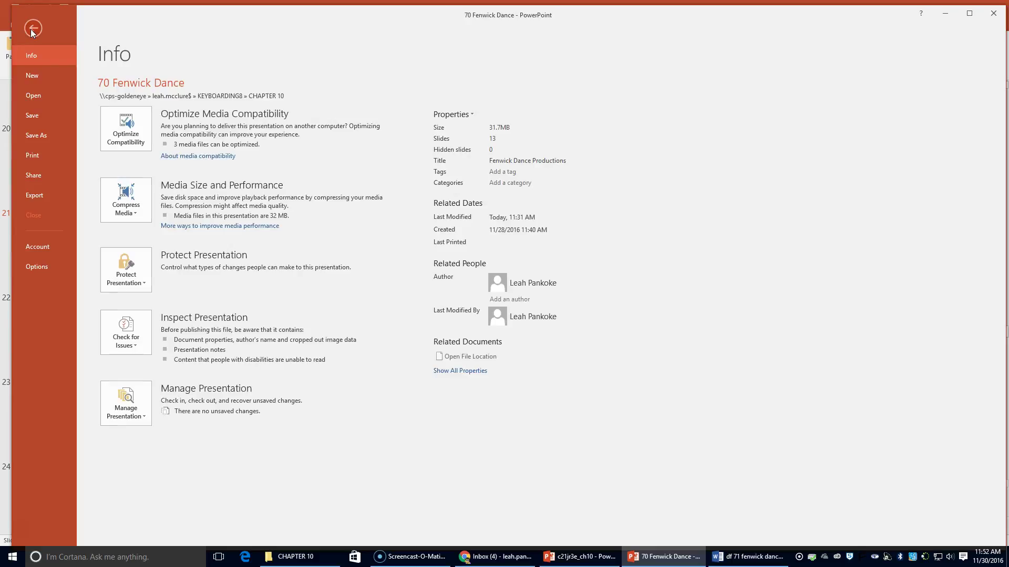
pyautogui.click(30, 155)
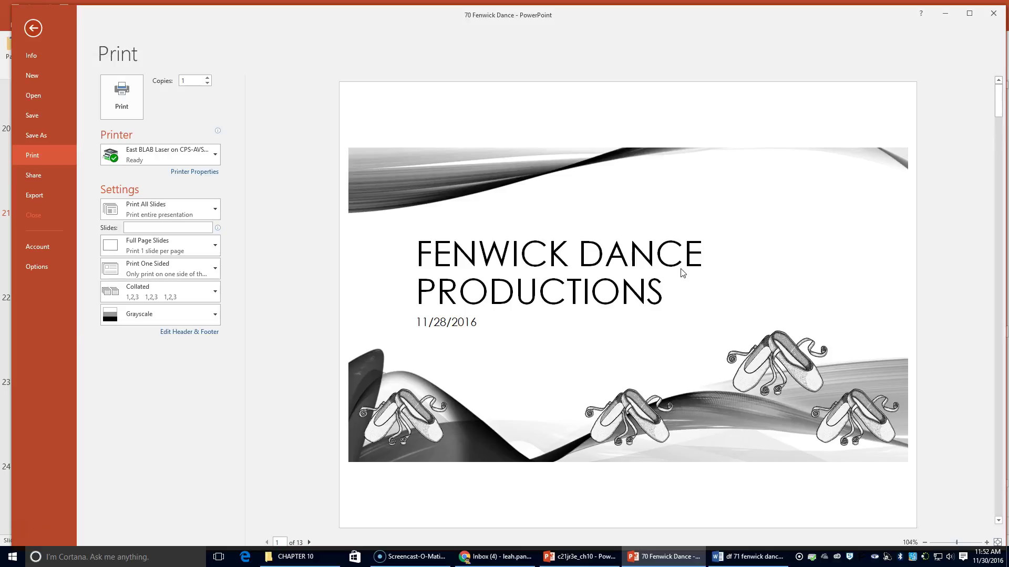
pyautogui.click(182, 230)
pyautogui.click(190, 210)
pyautogui.click(195, 212)
pyautogui.click(185, 224)
pyautogui.write('1-5')
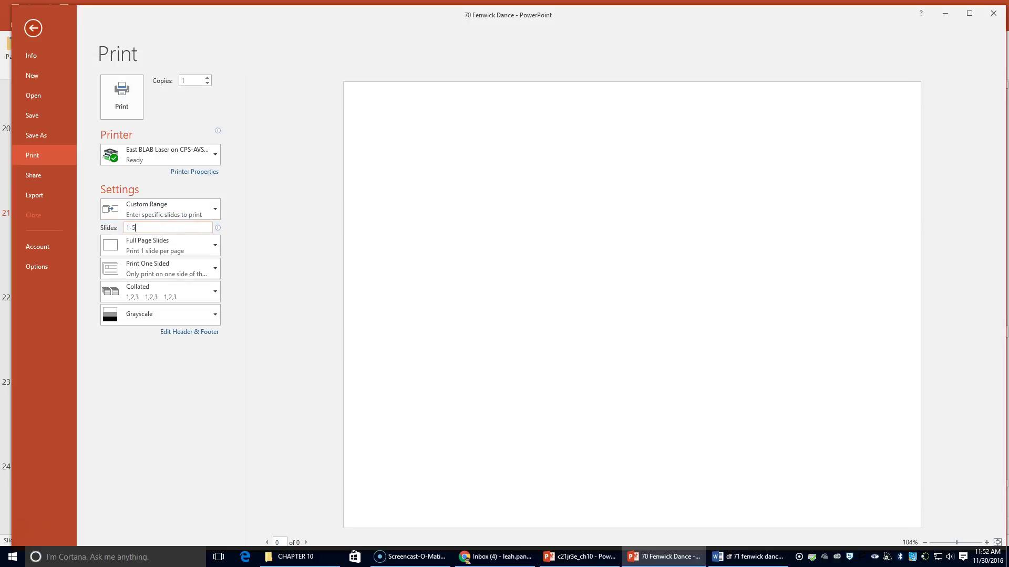
pyautogui.click(259, 234)
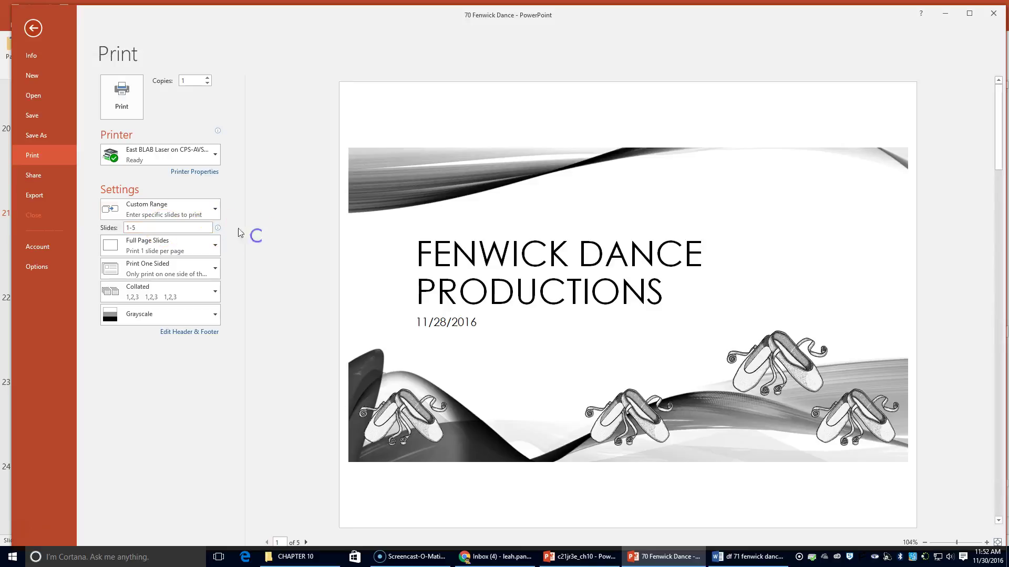
pyautogui.scroll(-4, 558, 272)
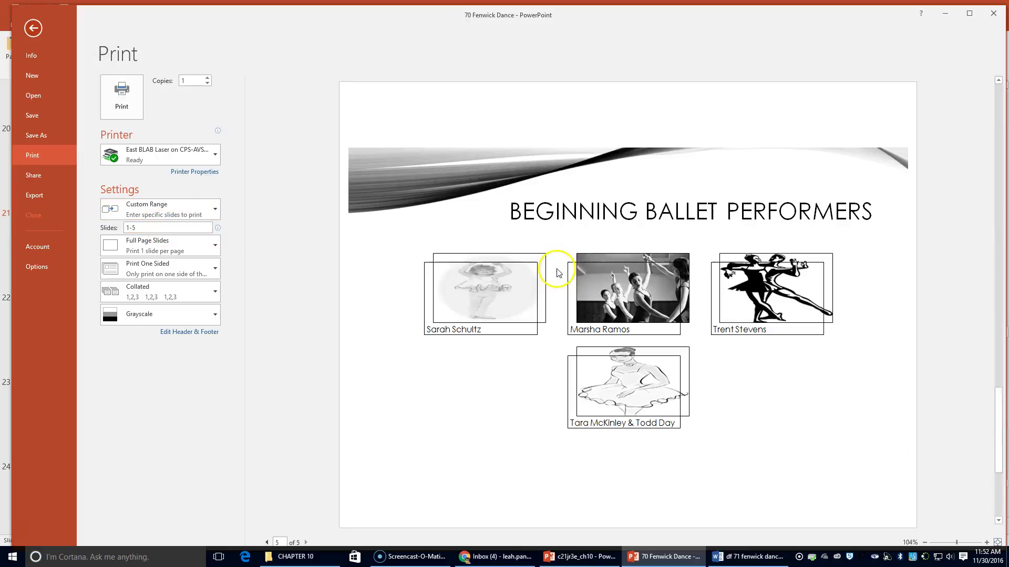
pyautogui.scroll(4, 555, 272)
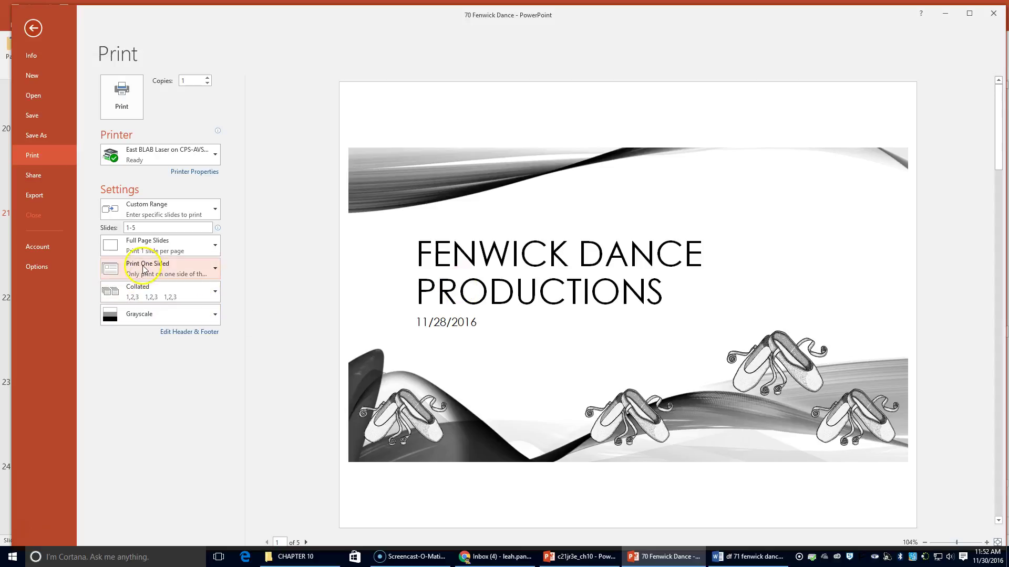
# - Choose 6 Slides Vertical handouts and switch the page to Landscape Orientation
pyautogui.click(134, 242)
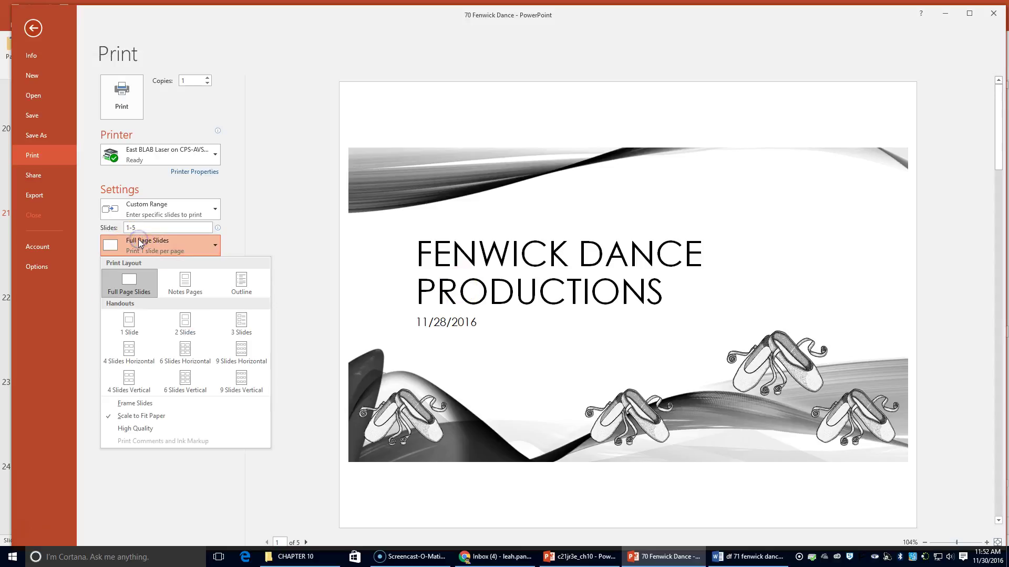
pyautogui.click(186, 362)
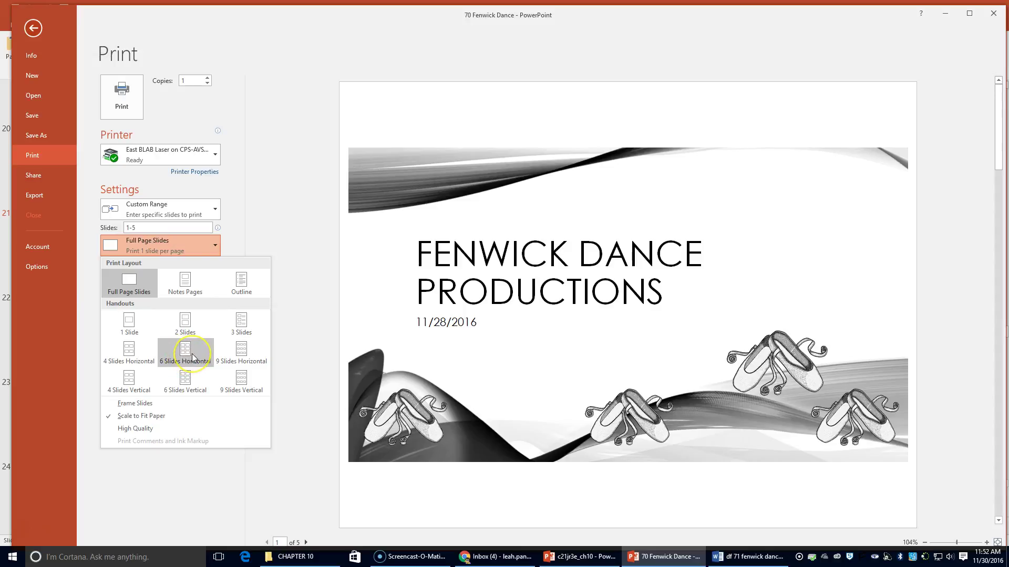
pyautogui.click(193, 386)
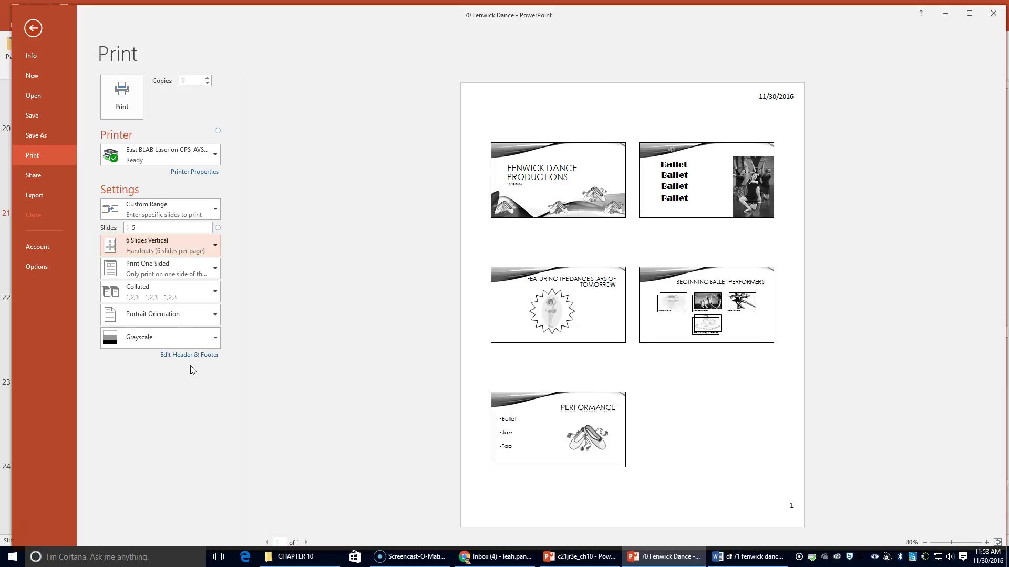
pyautogui.click(191, 317)
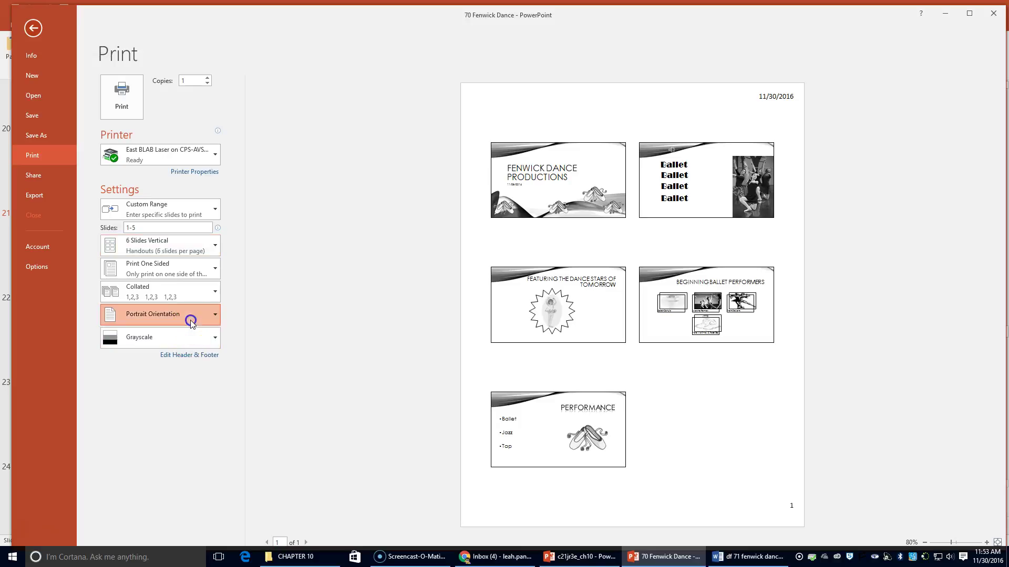
pyautogui.click(190, 363)
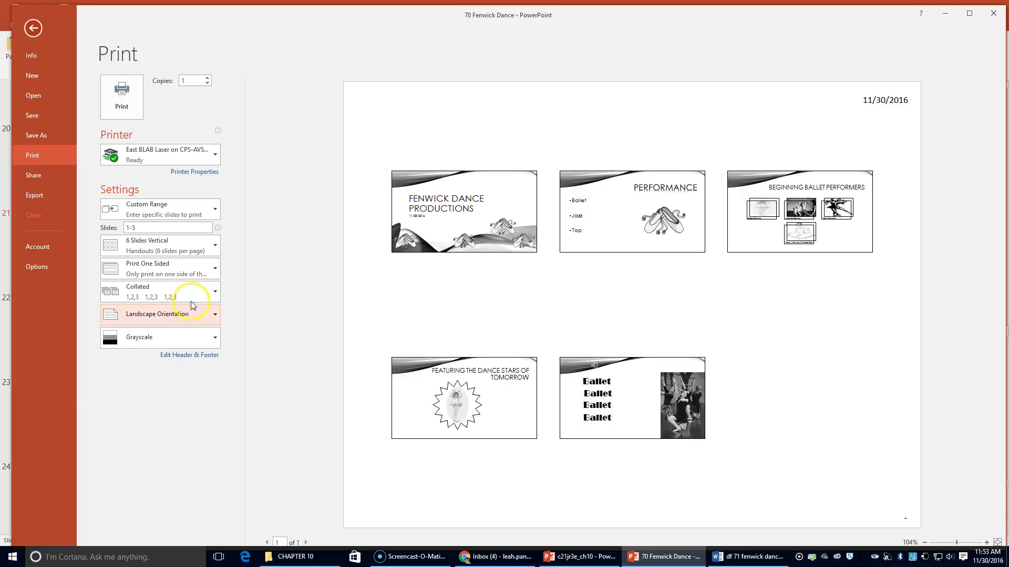
# - Review the layout, one-sided printing and custom slide range settings, leaving them unchanged
pyautogui.click(200, 250)
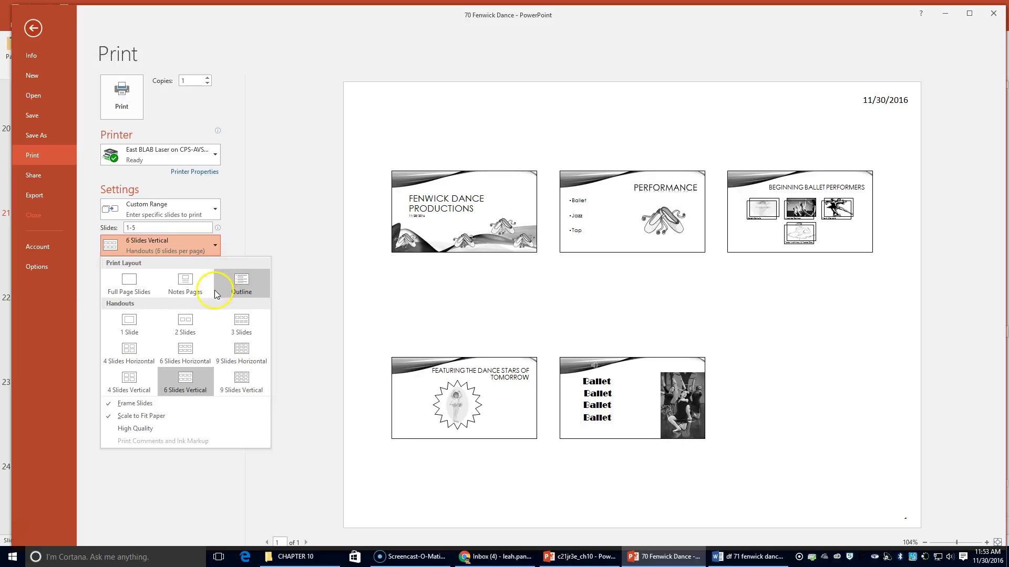
pyautogui.click(261, 242)
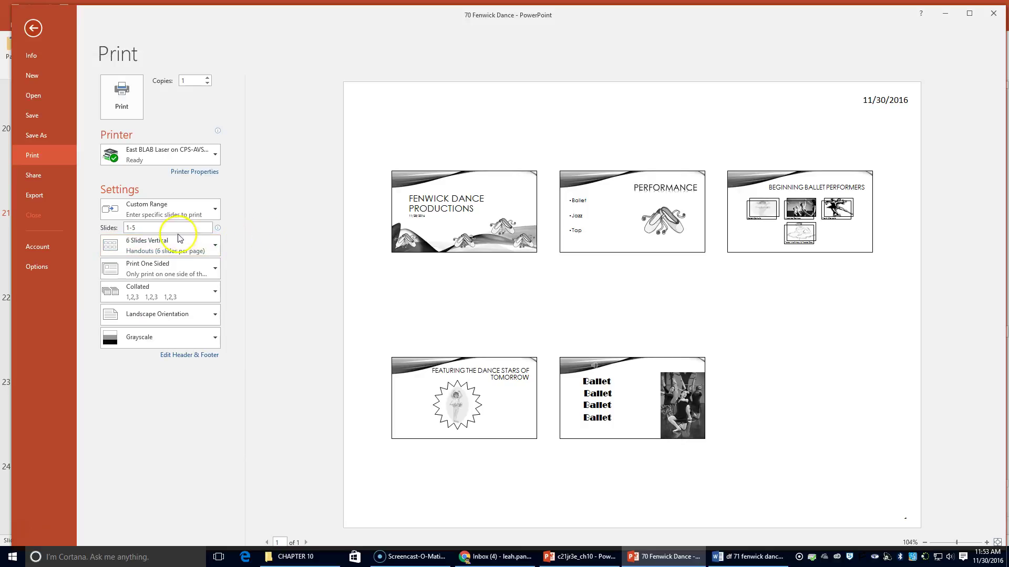
pyautogui.click(166, 269)
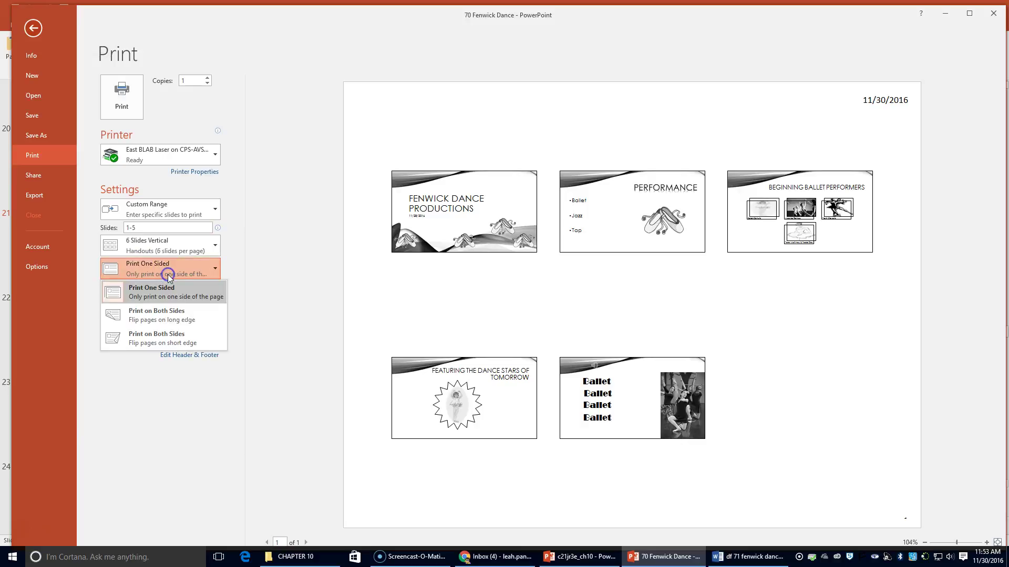
pyautogui.click(216, 267)
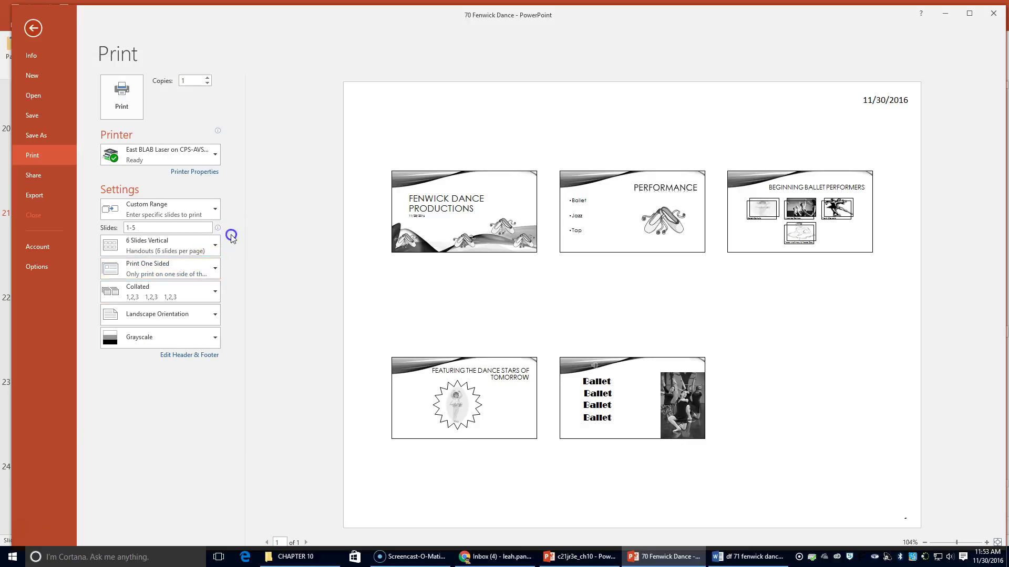
pyautogui.click(209, 216)
pyautogui.click(209, 213)
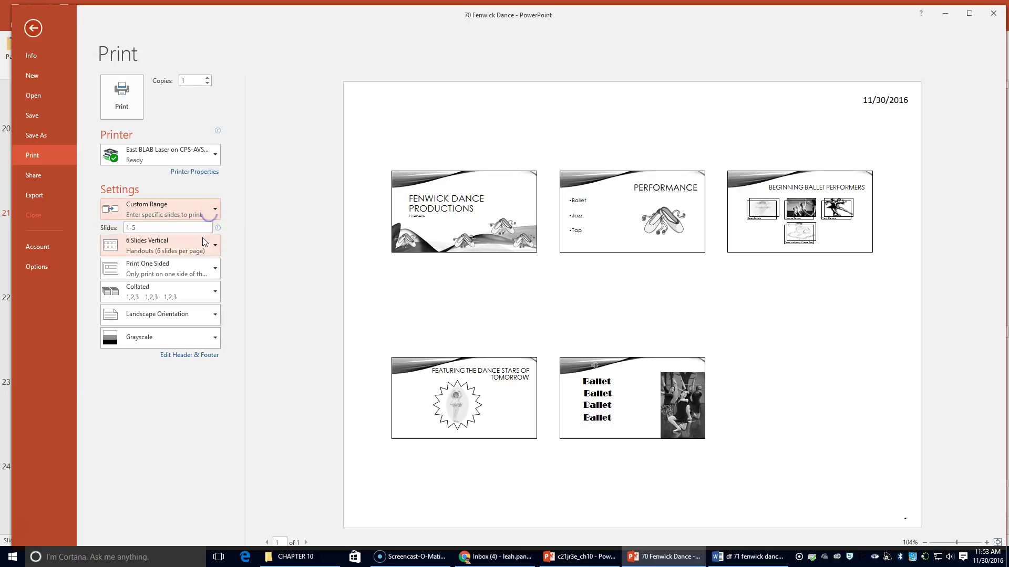
# - Switch the handout layout from 6 Slides Vertical to 1 Slide per page
pyautogui.click(203, 239)
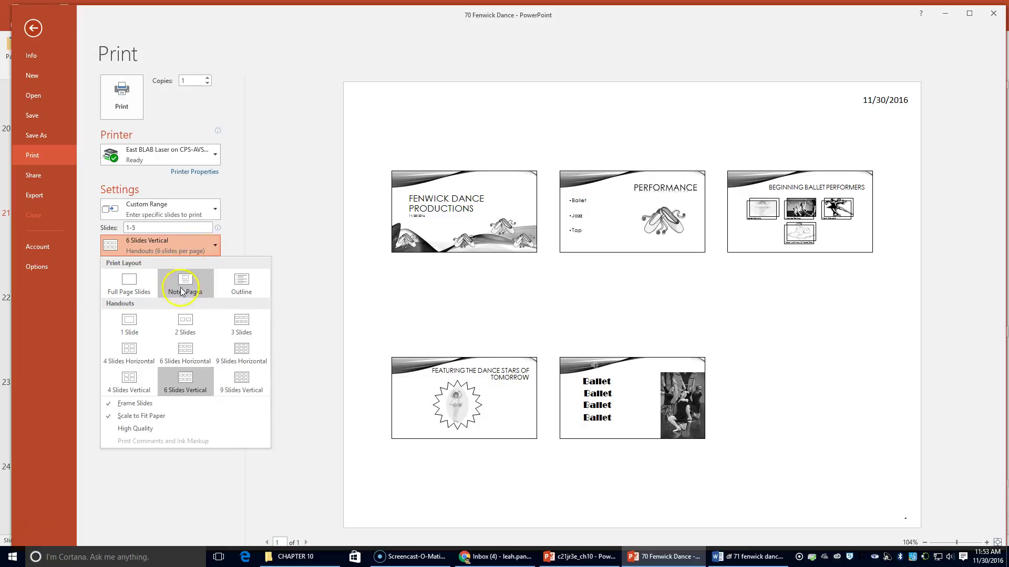
pyautogui.click(187, 385)
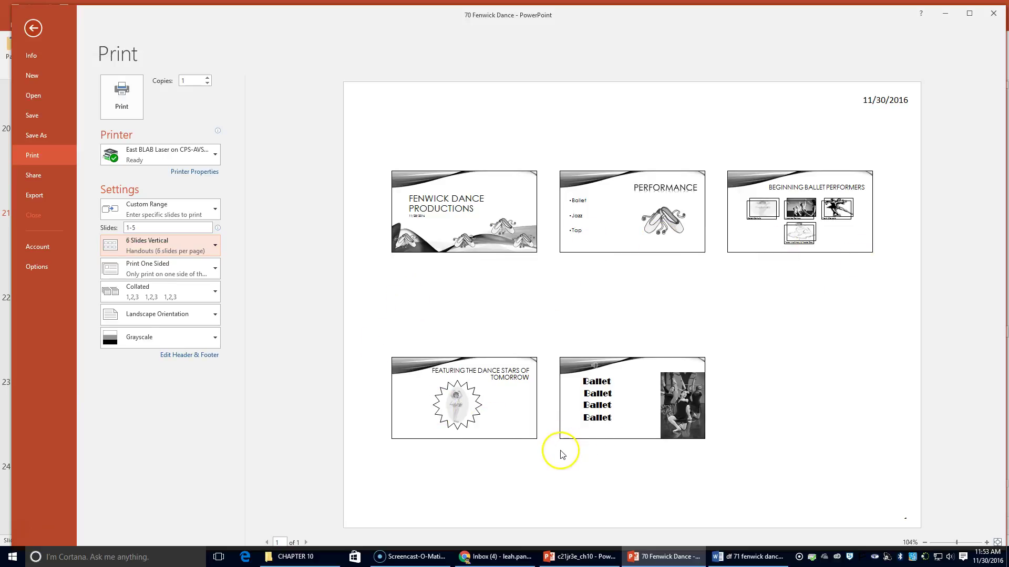
pyautogui.click(153, 244)
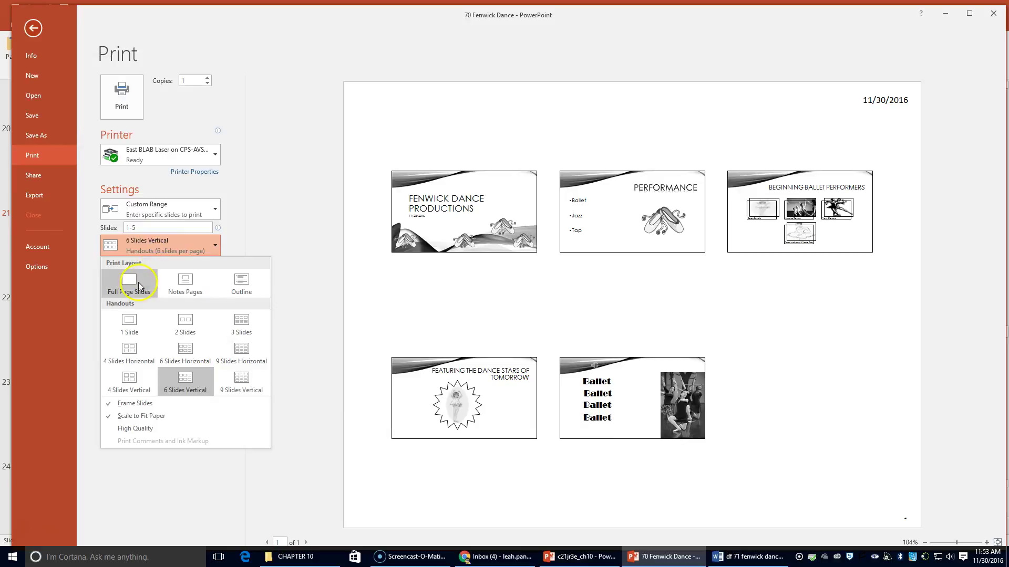
pyautogui.click(136, 322)
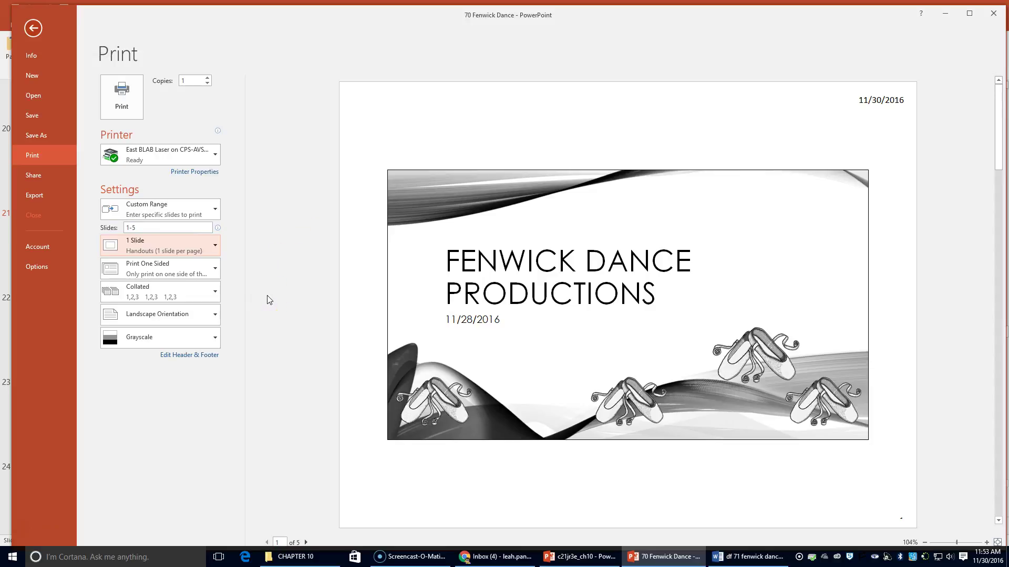
# - Set the handout layout back to 6 Slides Vertical
pyautogui.click(256, 318)
pyautogui.click(163, 245)
pyautogui.click(184, 389)
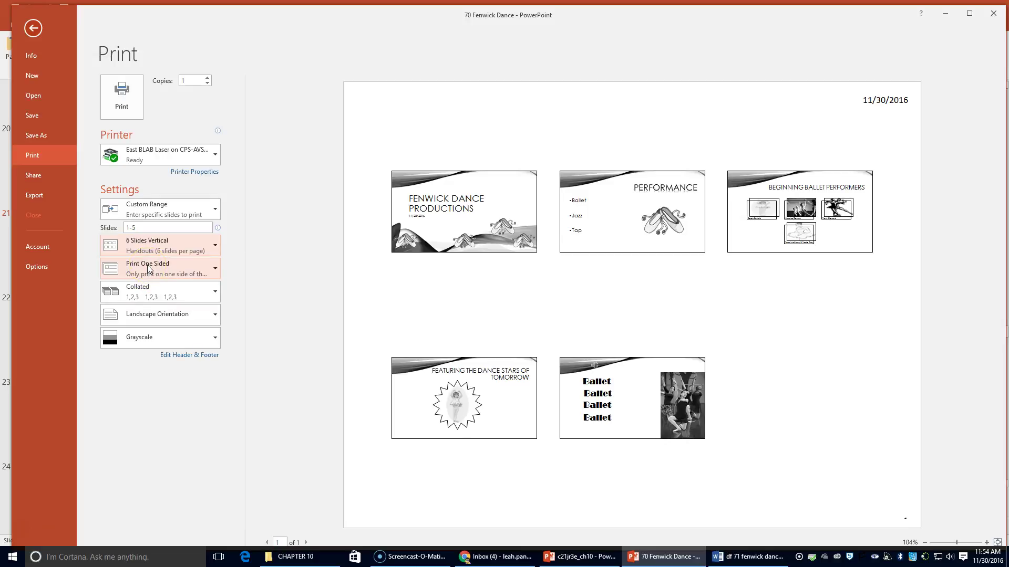
# - Check the Collated and Landscape Orientation settings, then return to slide 1's notes page
pyautogui.click(160, 281)
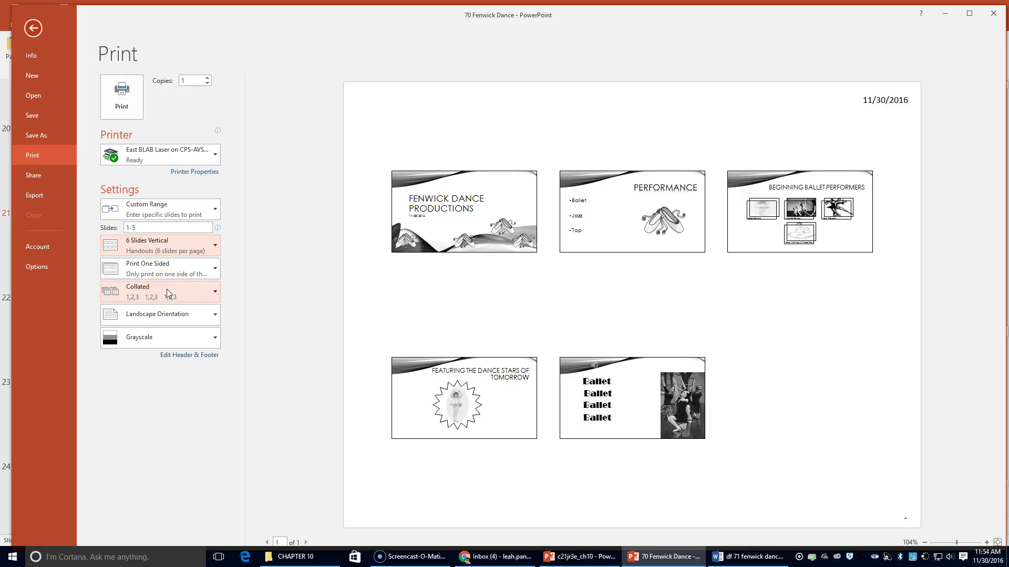
pyautogui.click(160, 327)
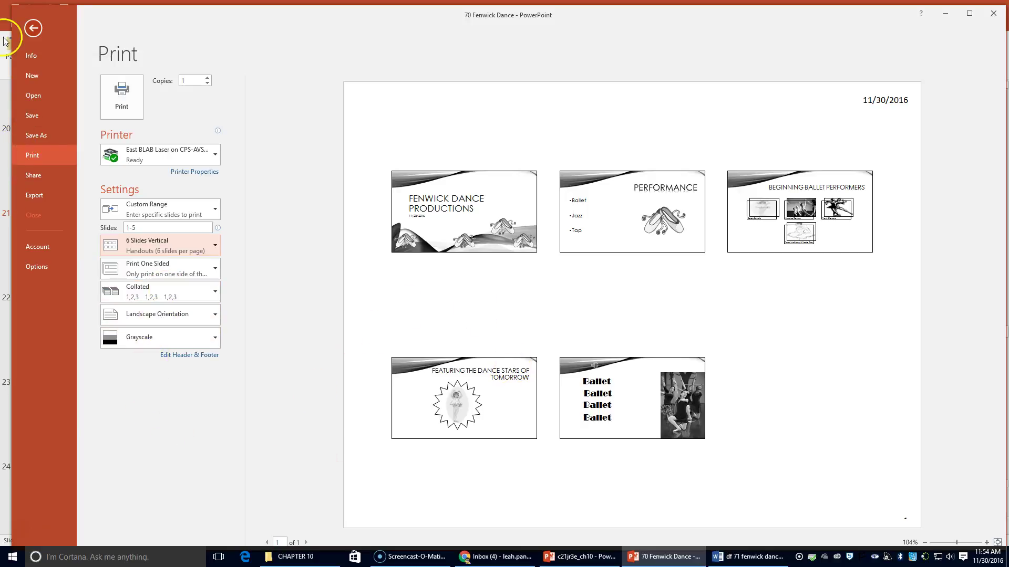
pyautogui.click(44, 31)
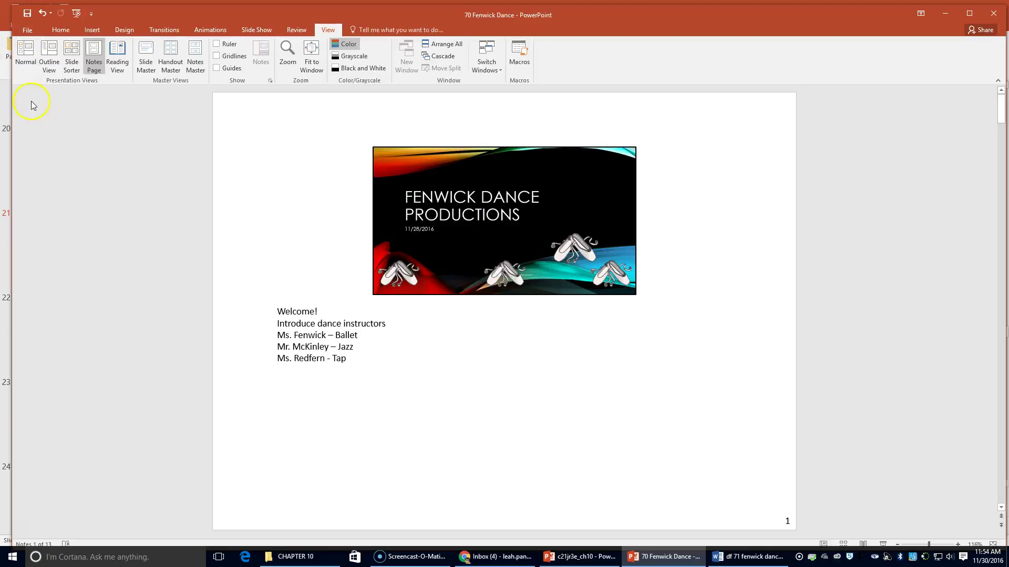
# - Save a copy as 71 Fenwick Dance in the CHAPTER 10 folder, then close it
pyautogui.click(27, 30)
pyautogui.click(49, 141)
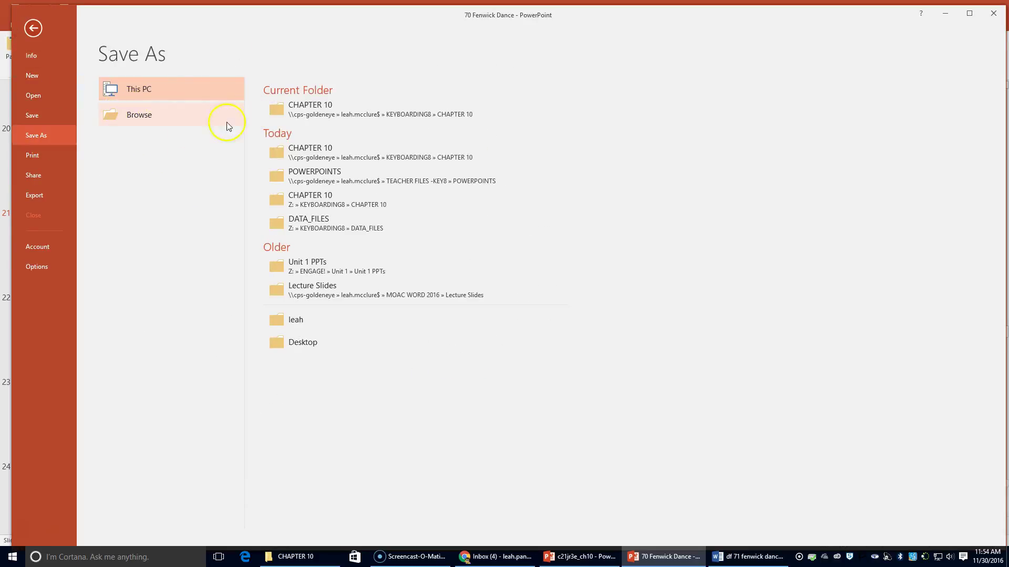
pyautogui.click(286, 106)
pyautogui.click(90, 215)
pyautogui.press('BackSpace')
pyautogui.write('1')
pyautogui.press('Return')
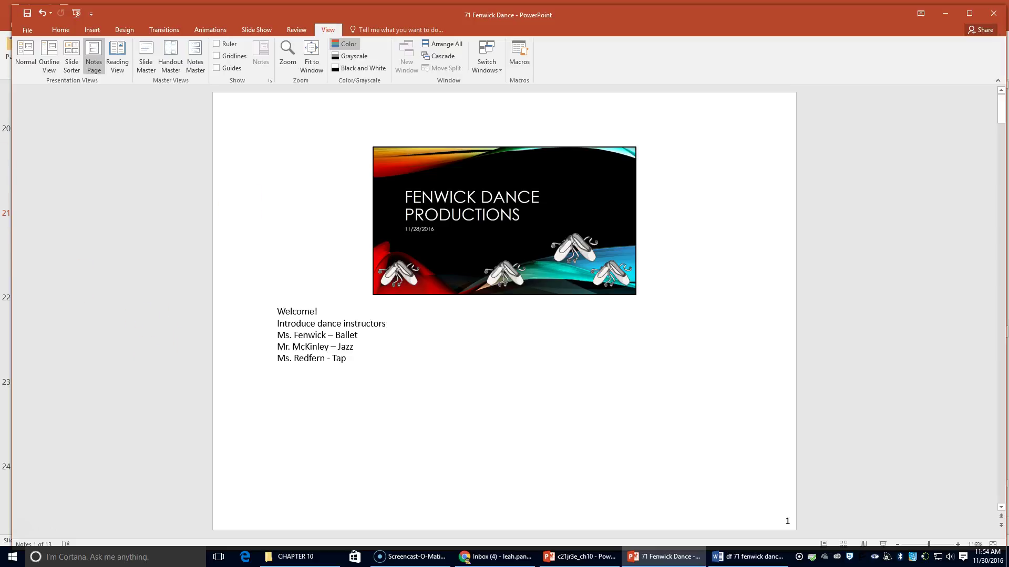
pyautogui.click(993, 14)
# - Close the Word notes window and display lecture slide 22, Presentation Tips
pyautogui.click(982, 63)
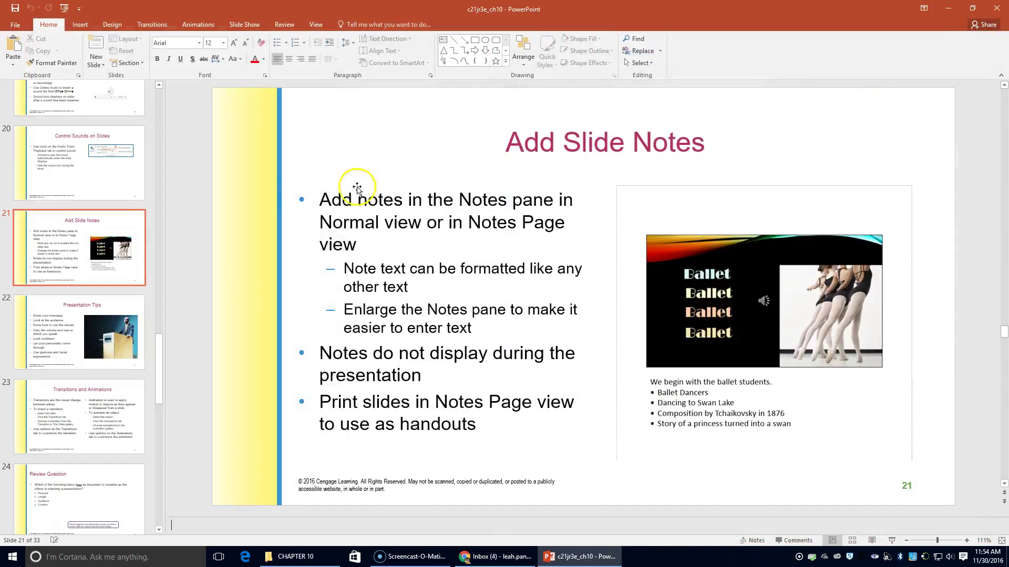
pyautogui.click(95, 363)
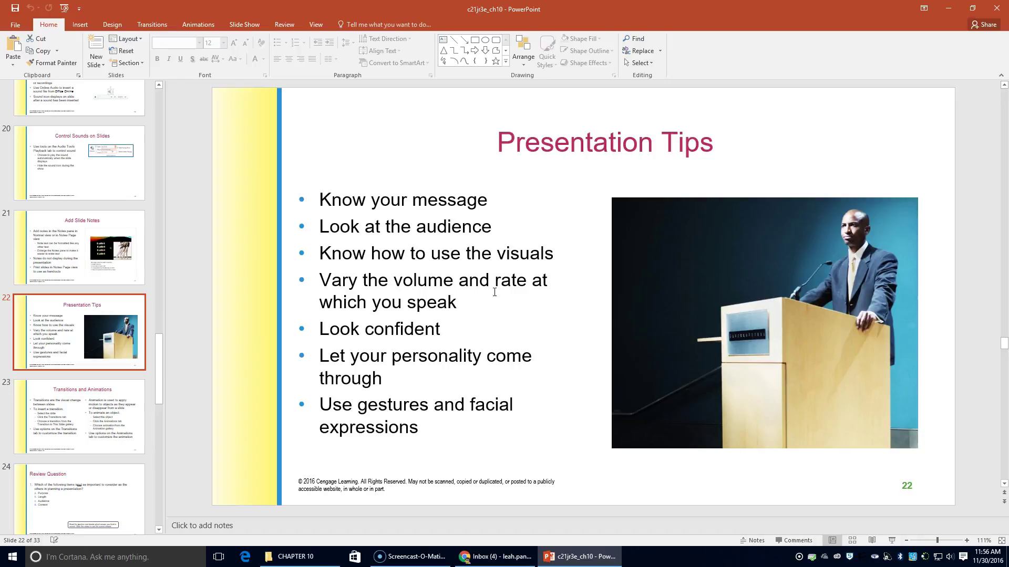
# - Move from slide 22 to slide 23, Transitions and Animations, in the c21jr3e_ch10 deck
pyautogui.click(430, 329)
pyautogui.click(429, 357)
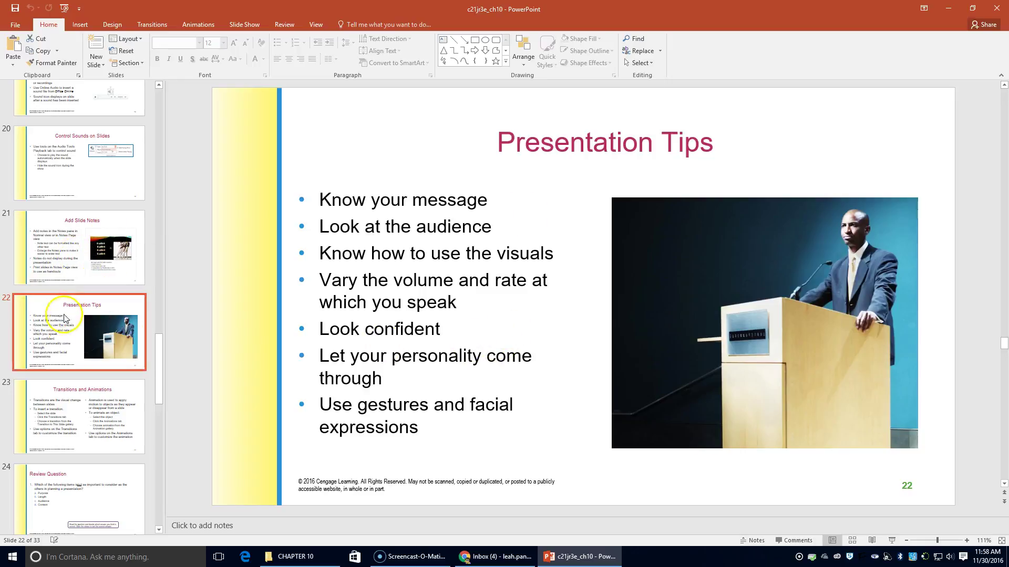
pyautogui.click(65, 411)
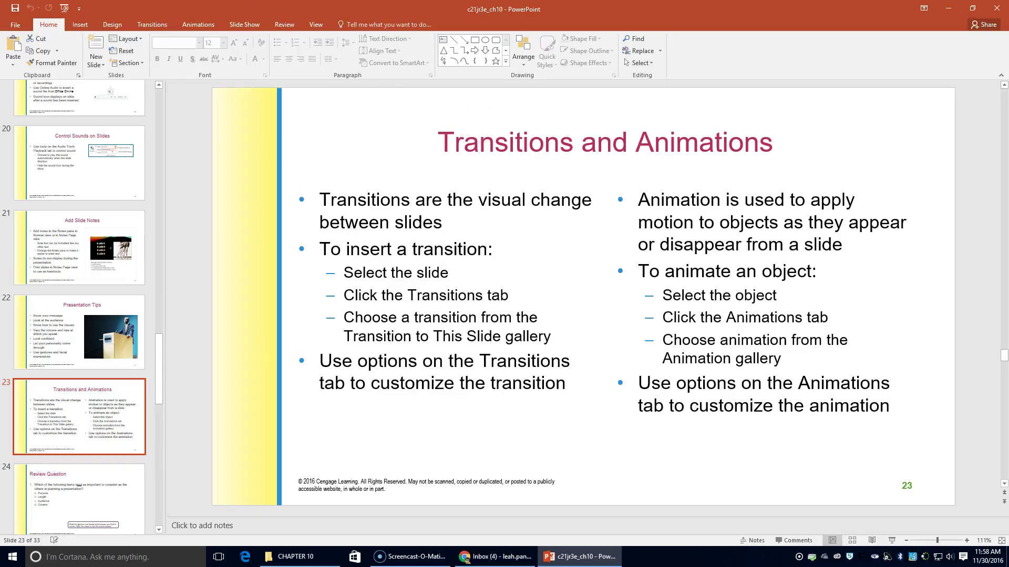
# - Show the Transitions ribbon options for slide 23
pyautogui.click(150, 24)
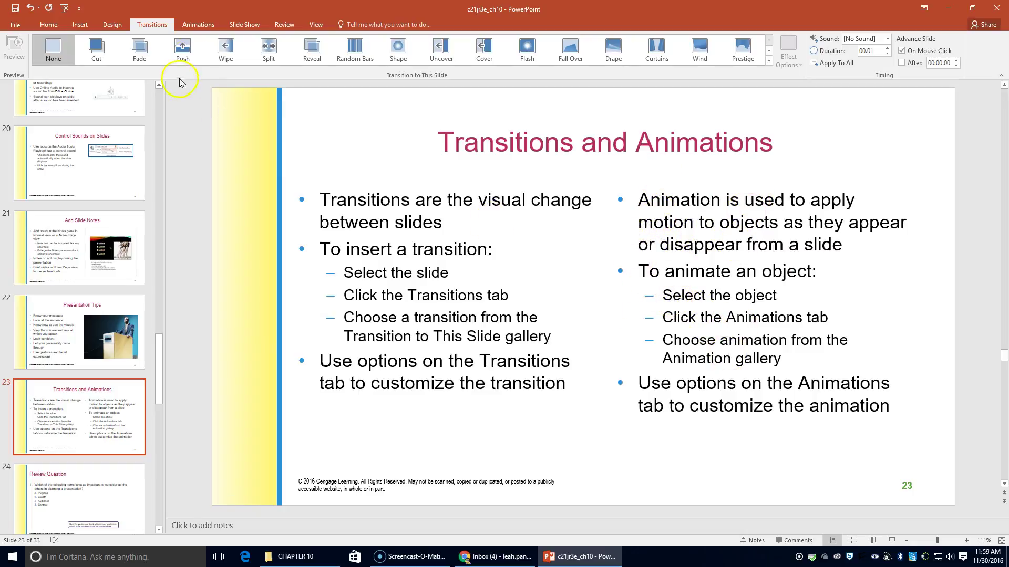
# - Try the Wheel animation on slide 23's right-column text placeholder
pyautogui.click(203, 27)
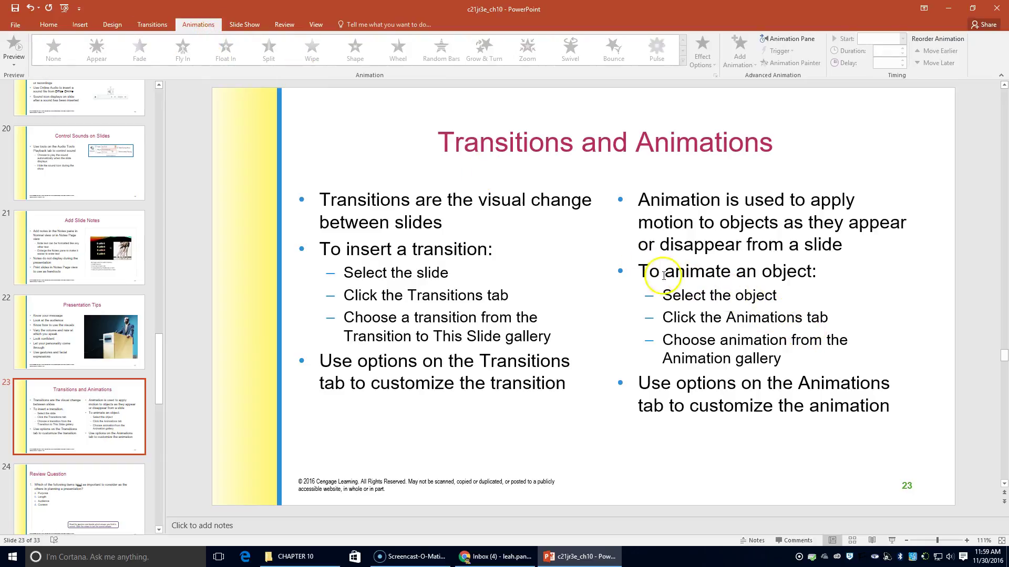
pyautogui.click(677, 230)
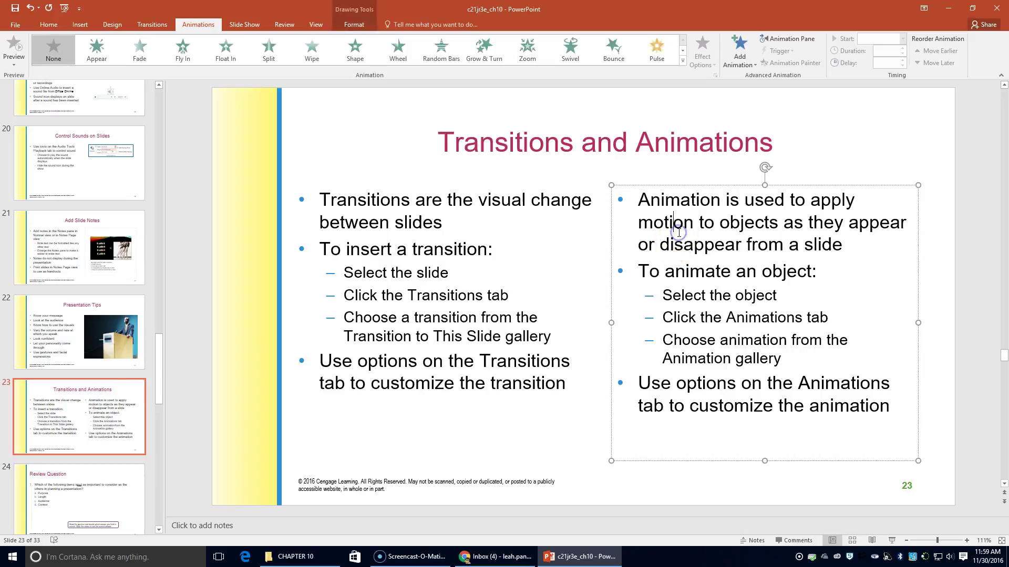
pyautogui.click(184, 24)
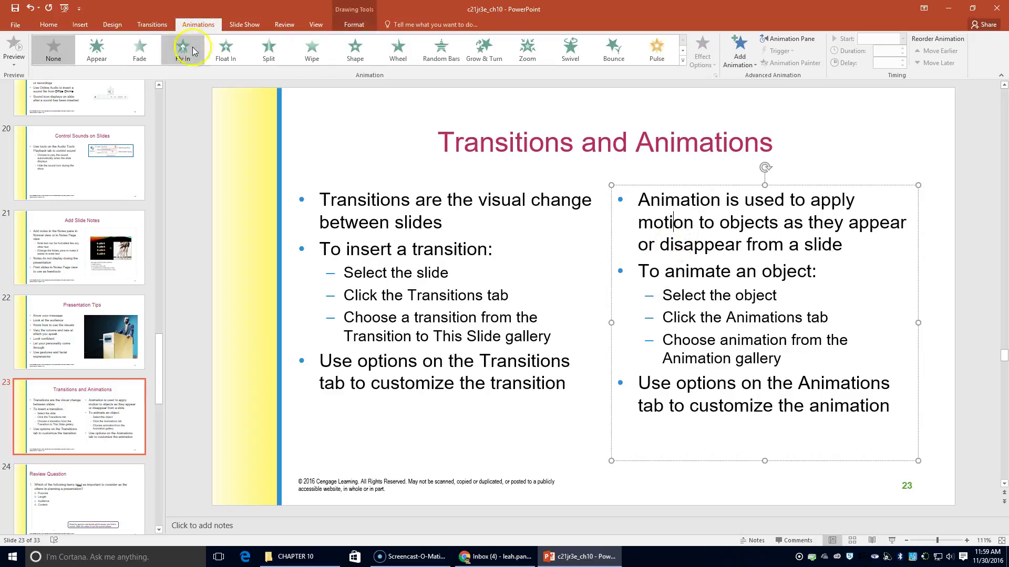
pyautogui.click(401, 55)
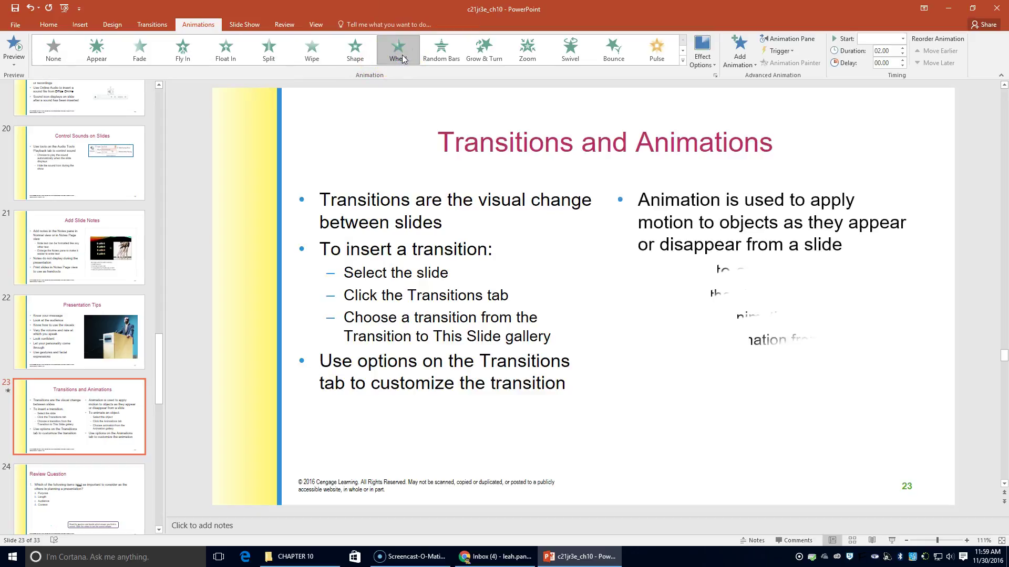
pyautogui.click(62, 62)
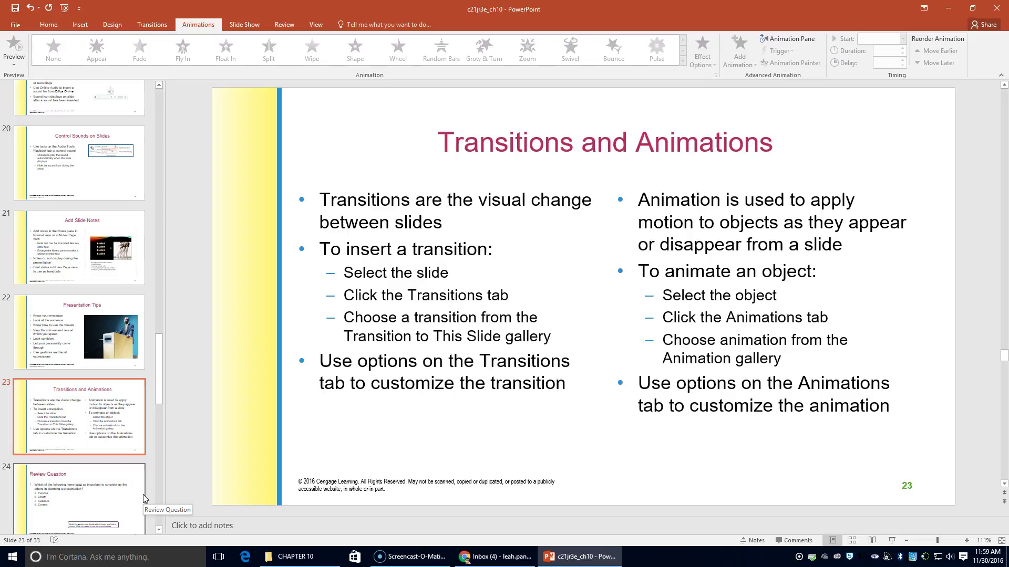
pyautogui.click(16, 536)
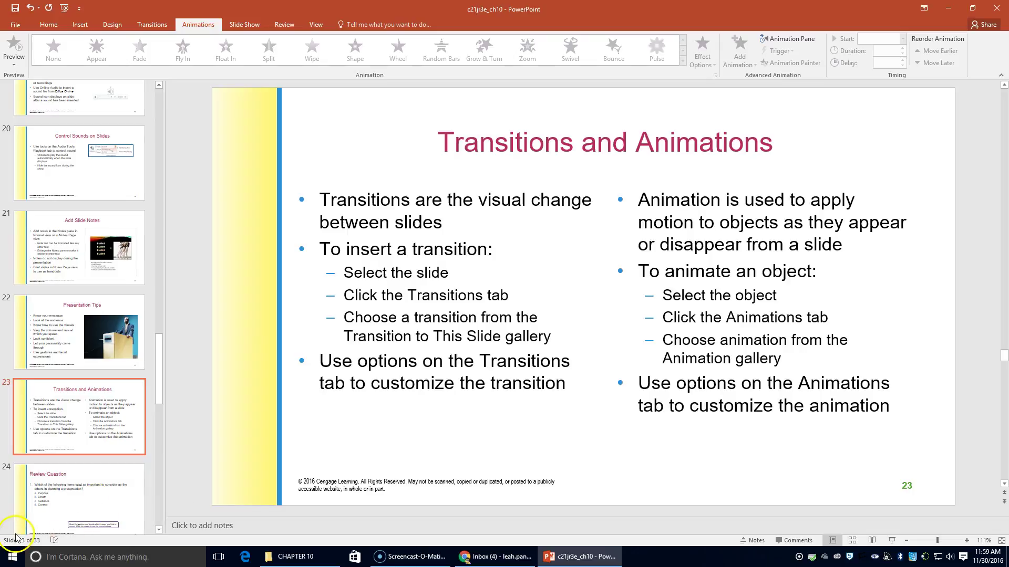